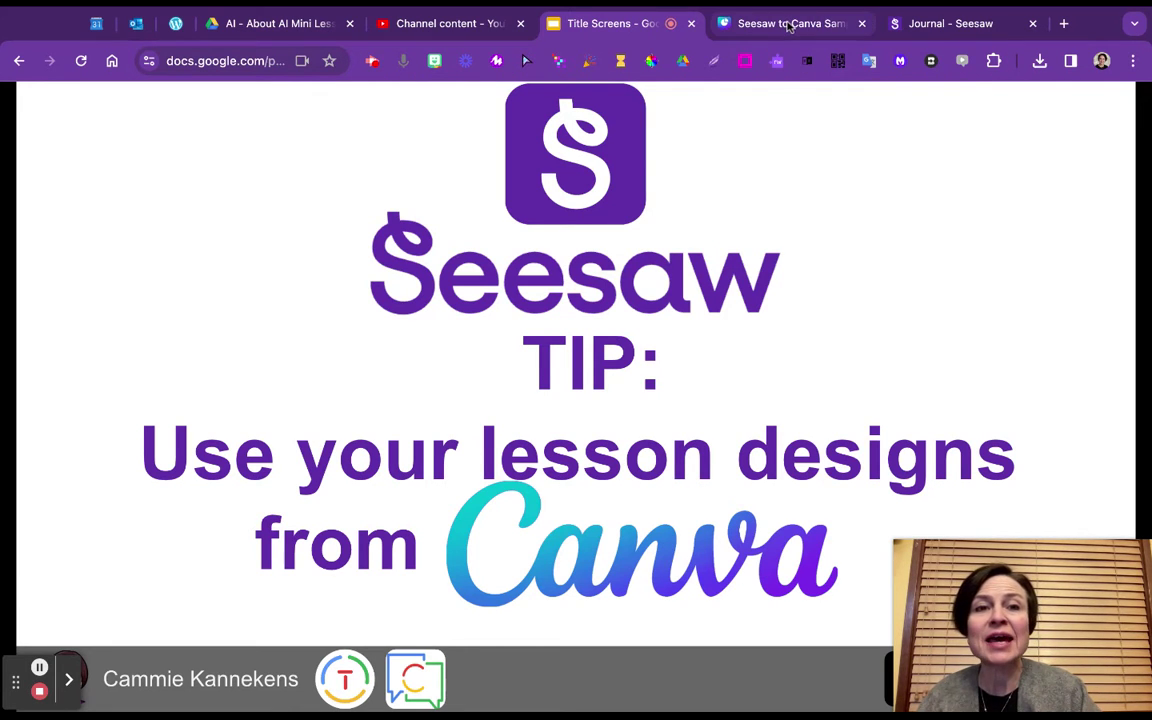
Switch to the Canva design "Seesaw to Canva Sample" and examine the file types offered for downloading it
left_click(789, 24)
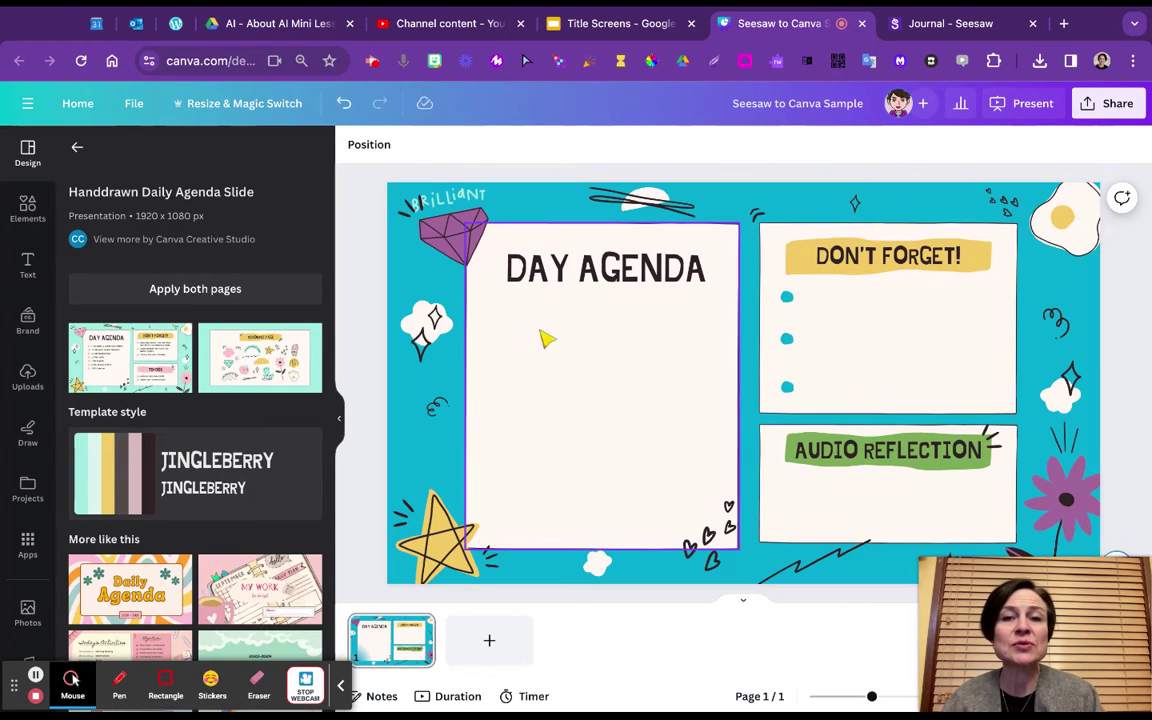
left_click(1114, 106)
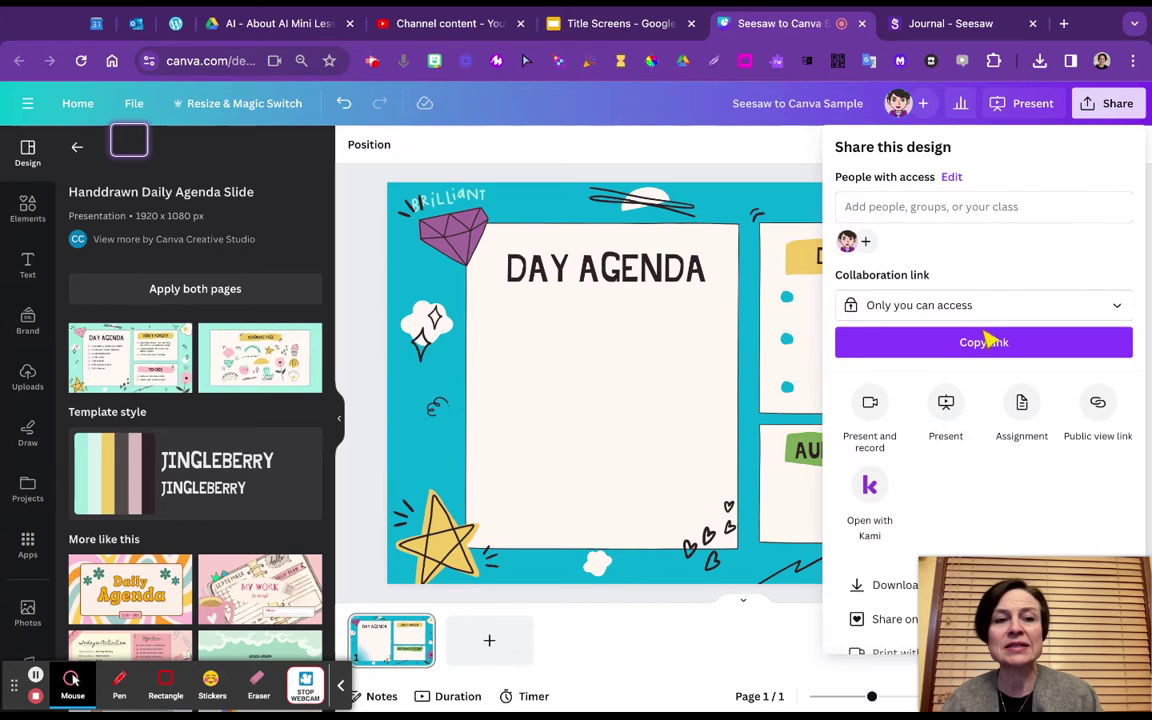
scroll(920, 383, "down", 1)
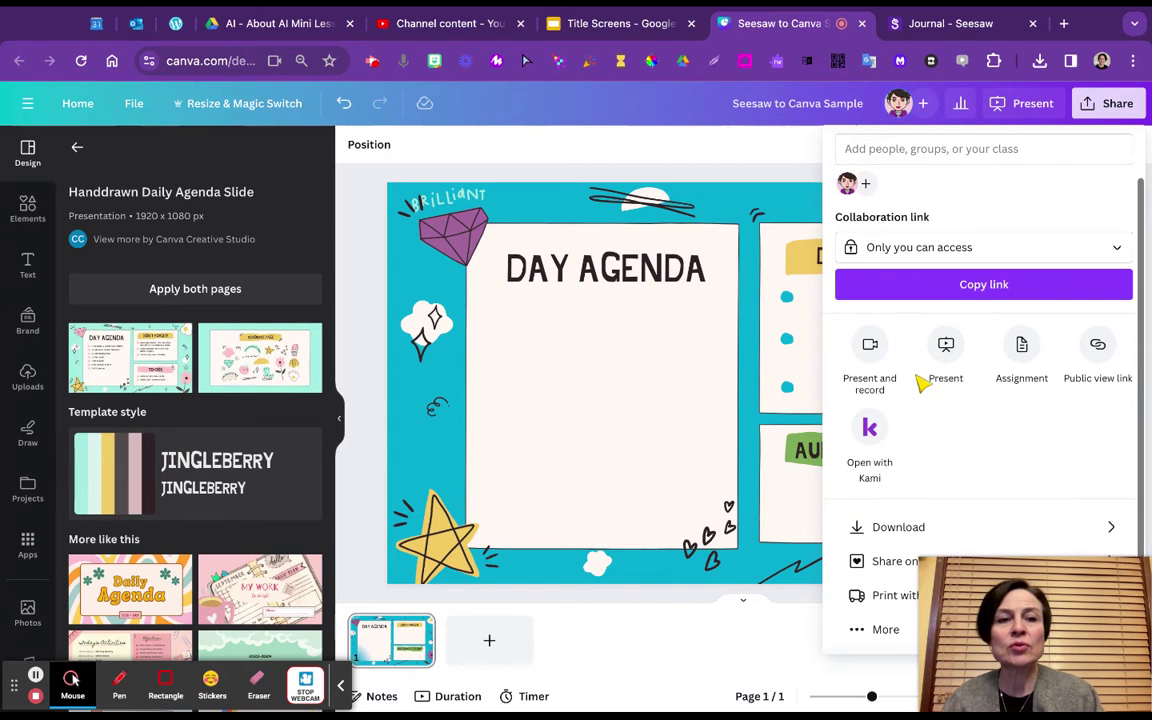
left_click(898, 527)
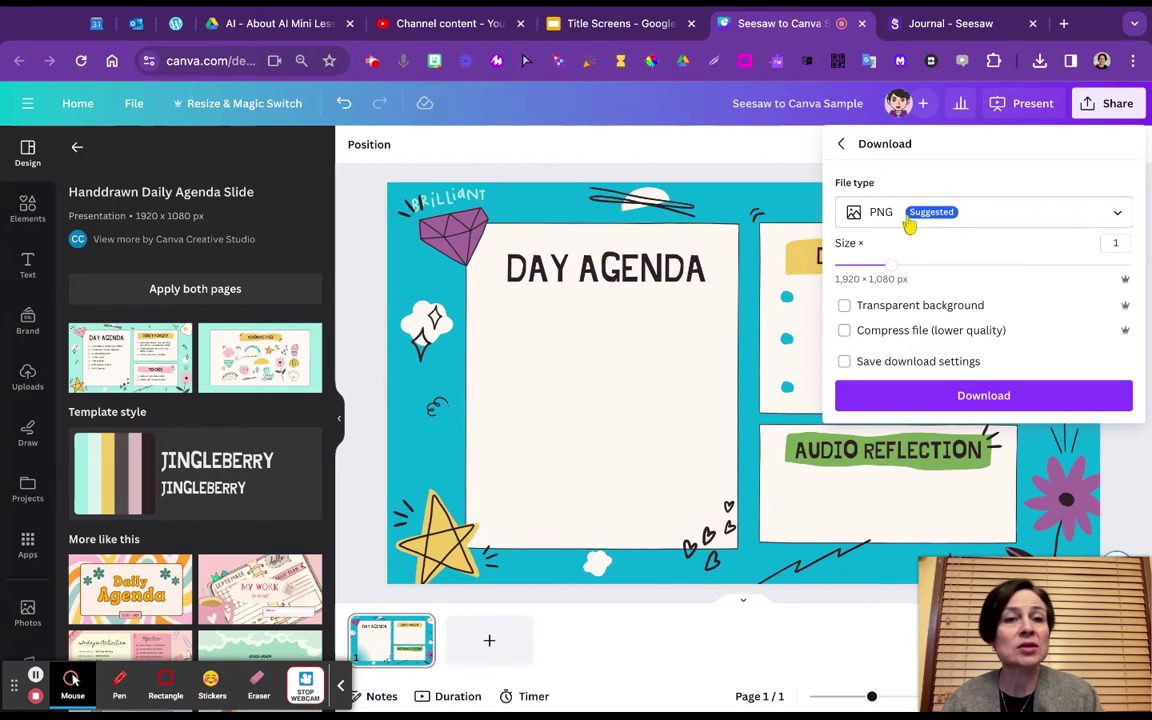
left_click(1116, 214)
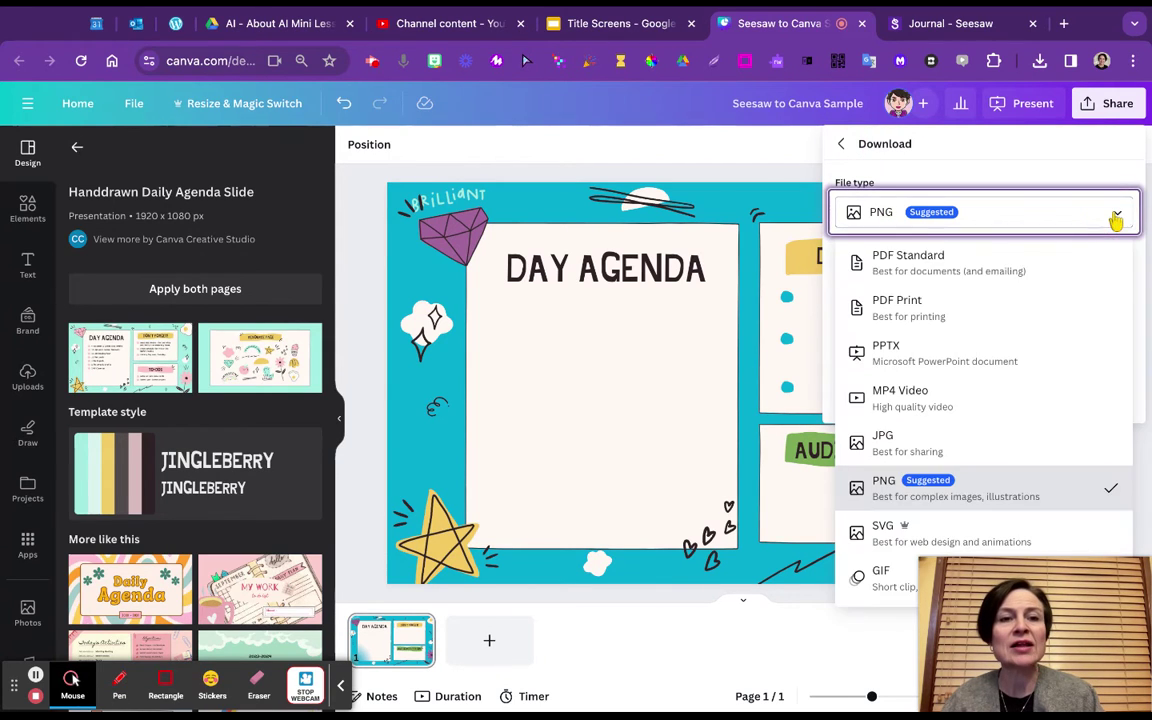
left_click(1061, 218)
left_click(1085, 305)
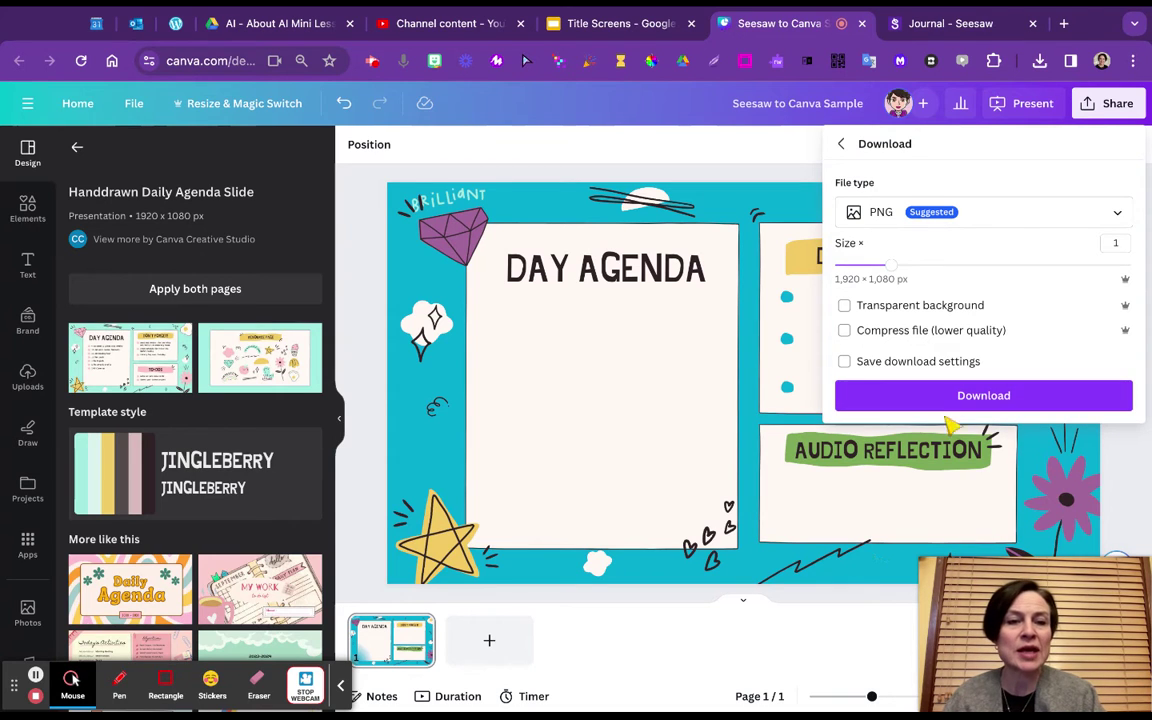
left_click(855, 662)
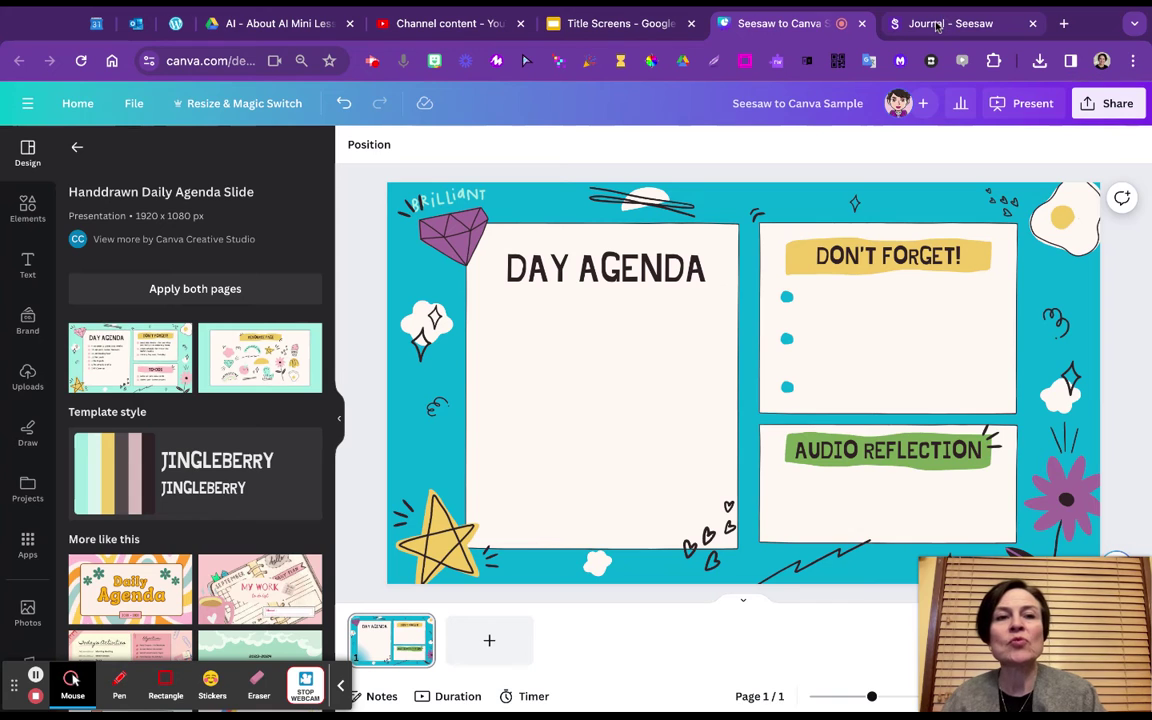
Switch to Seesaw and start a new activity named "Canva Sample"
left_click(937, 24)
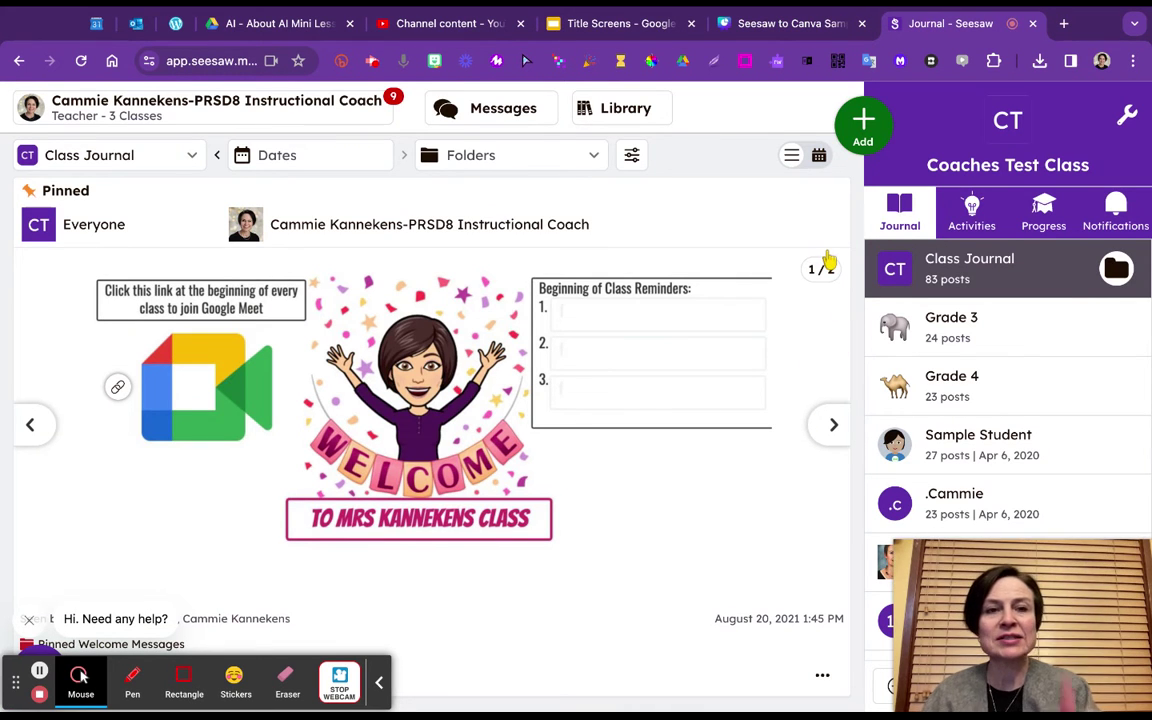
left_click(848, 143)
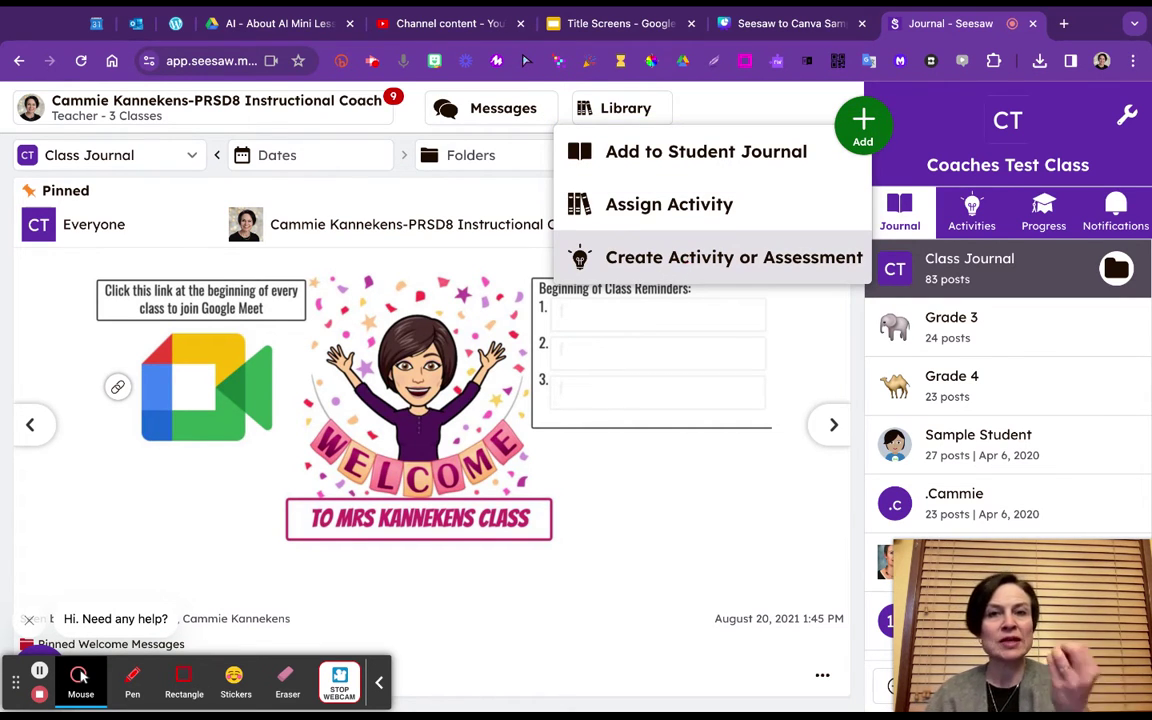
left_click(669, 257)
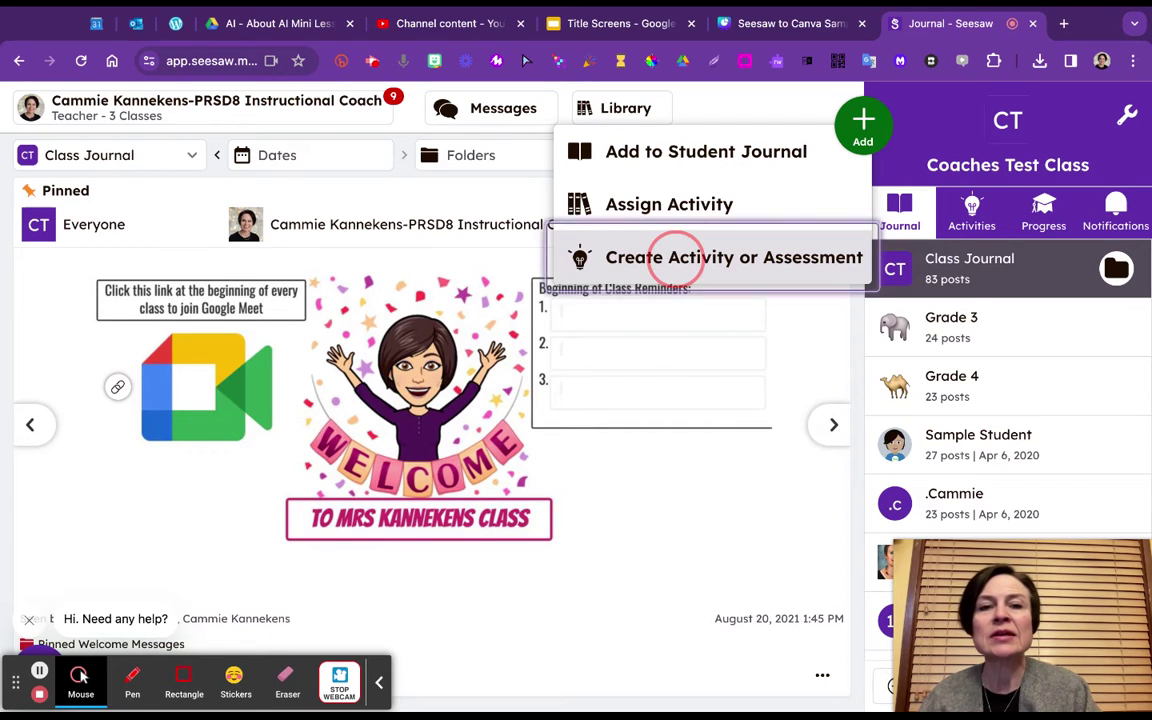
left_click(327, 232)
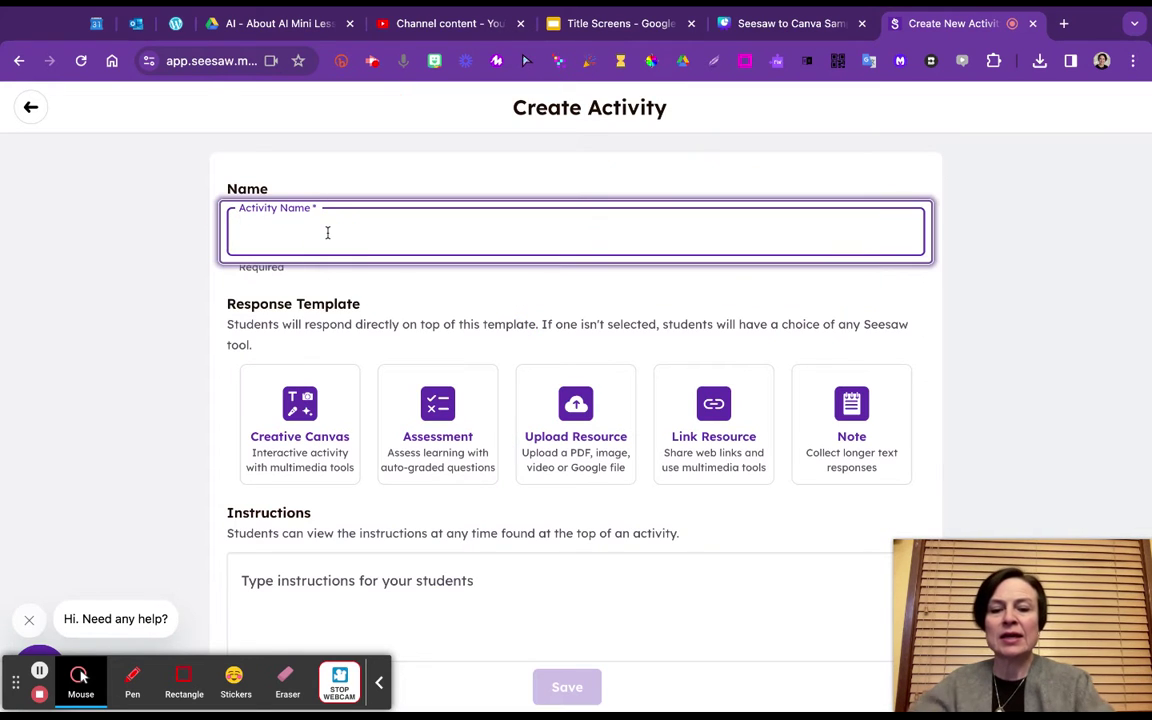
type("Canva Sample")
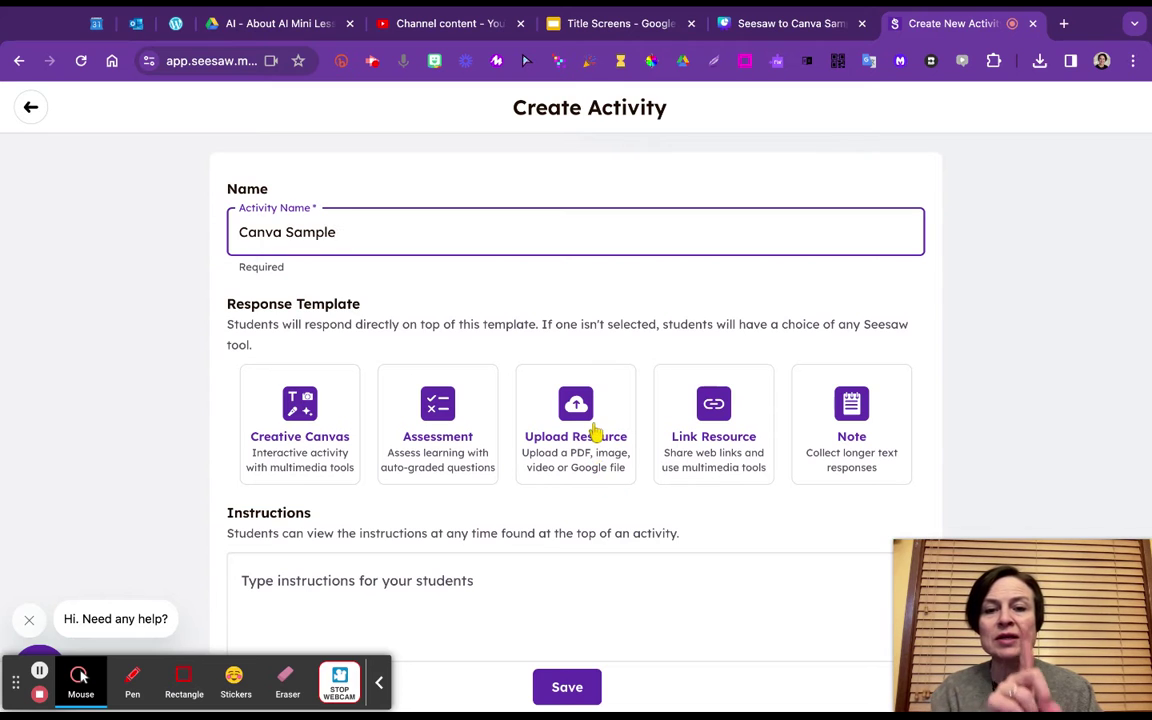
Upload the Day Agenda image exported from Canva from Google Drive as the activity's response template
left_click(596, 436)
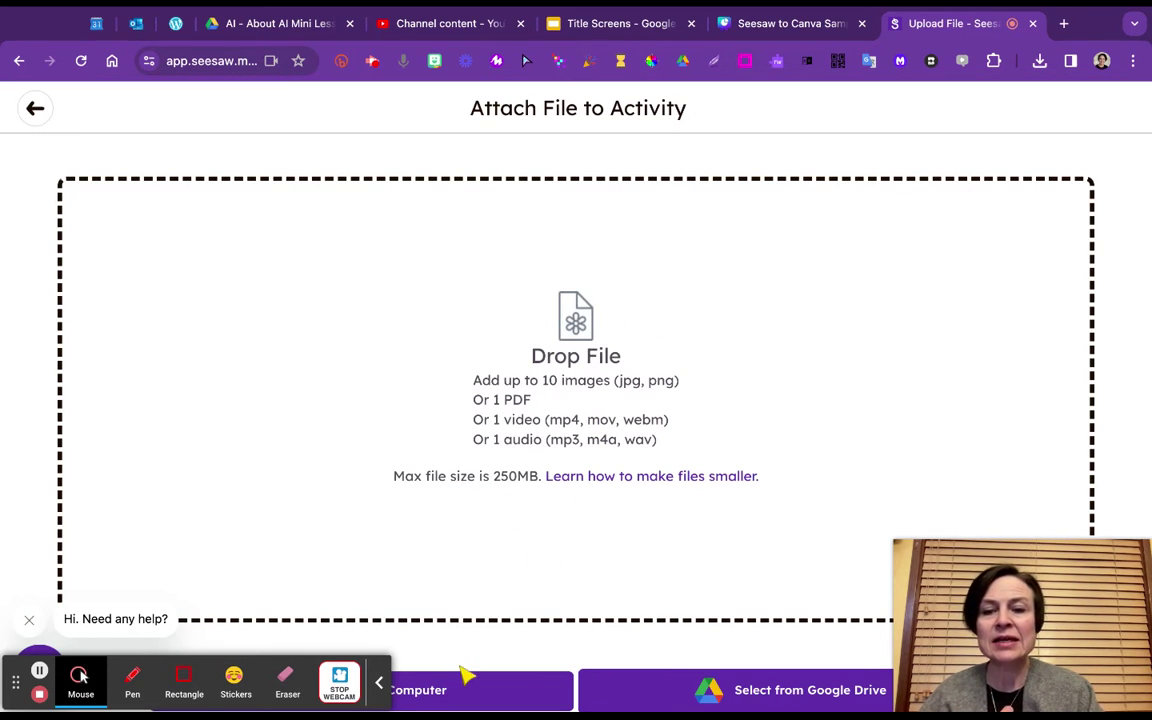
left_click(380, 684)
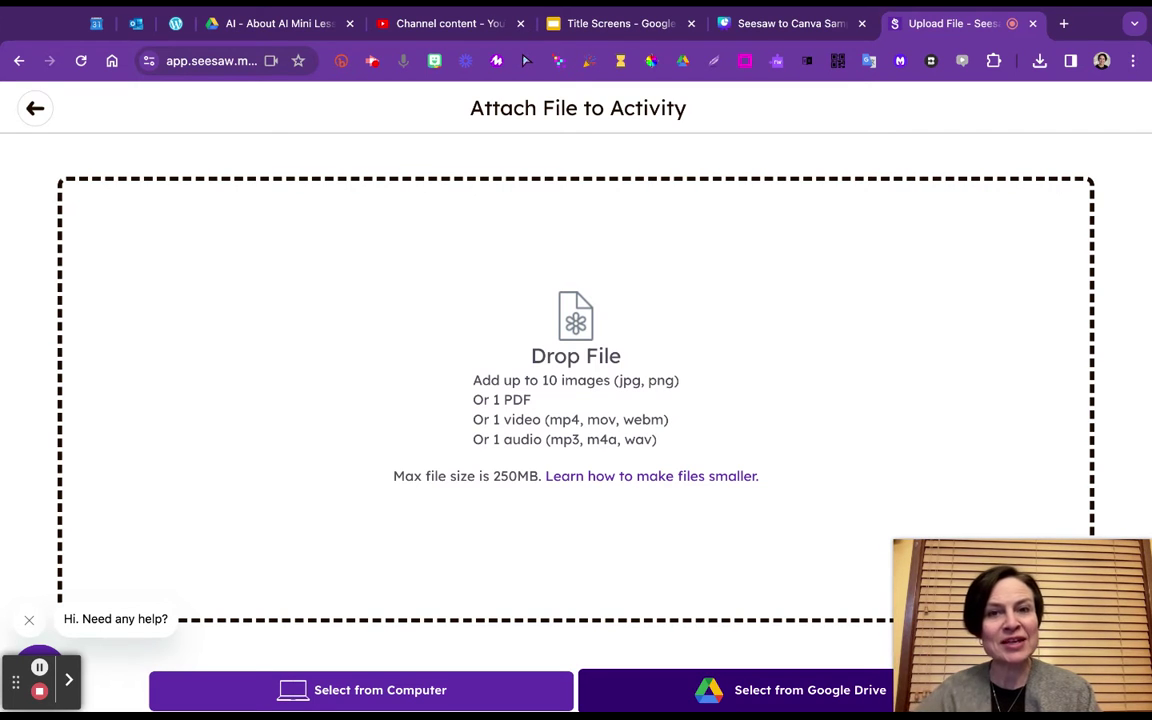
left_click(940, 690)
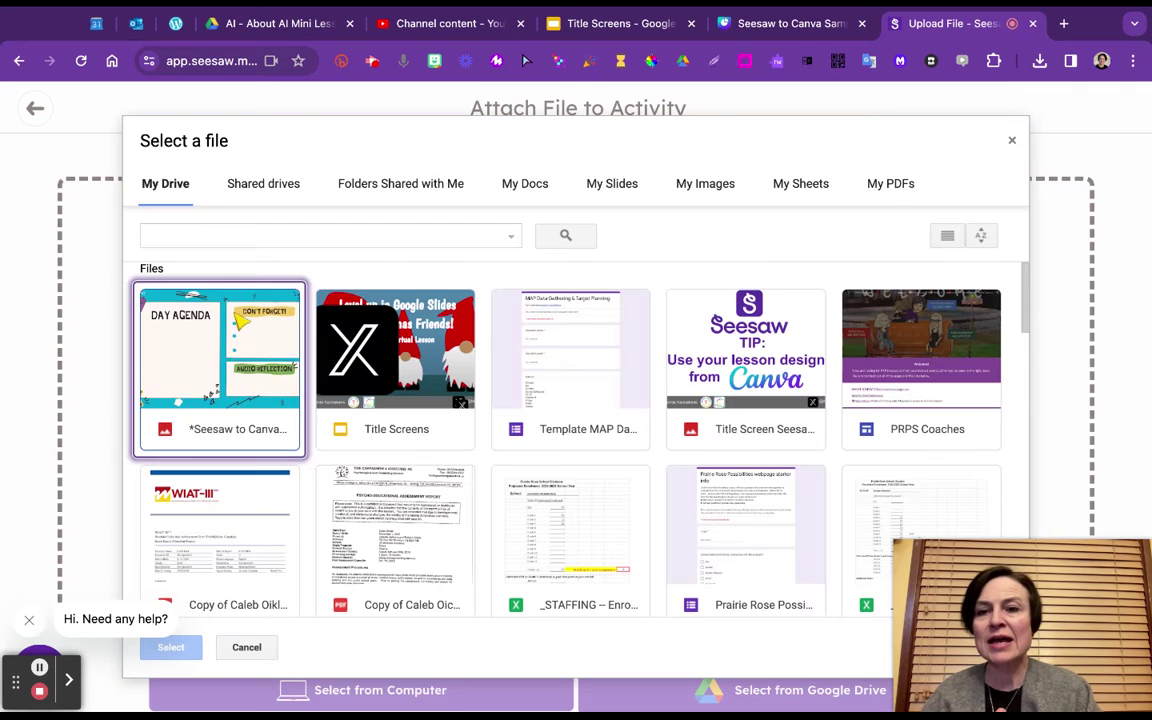
left_click(190, 355)
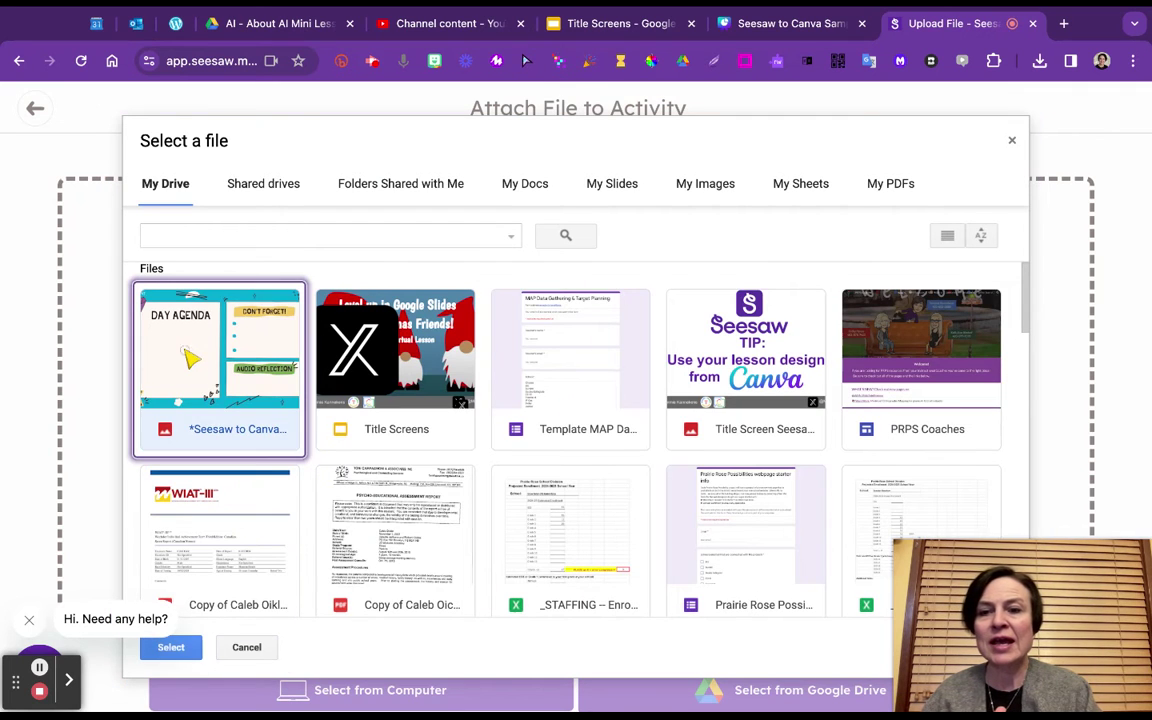
left_click(171, 648)
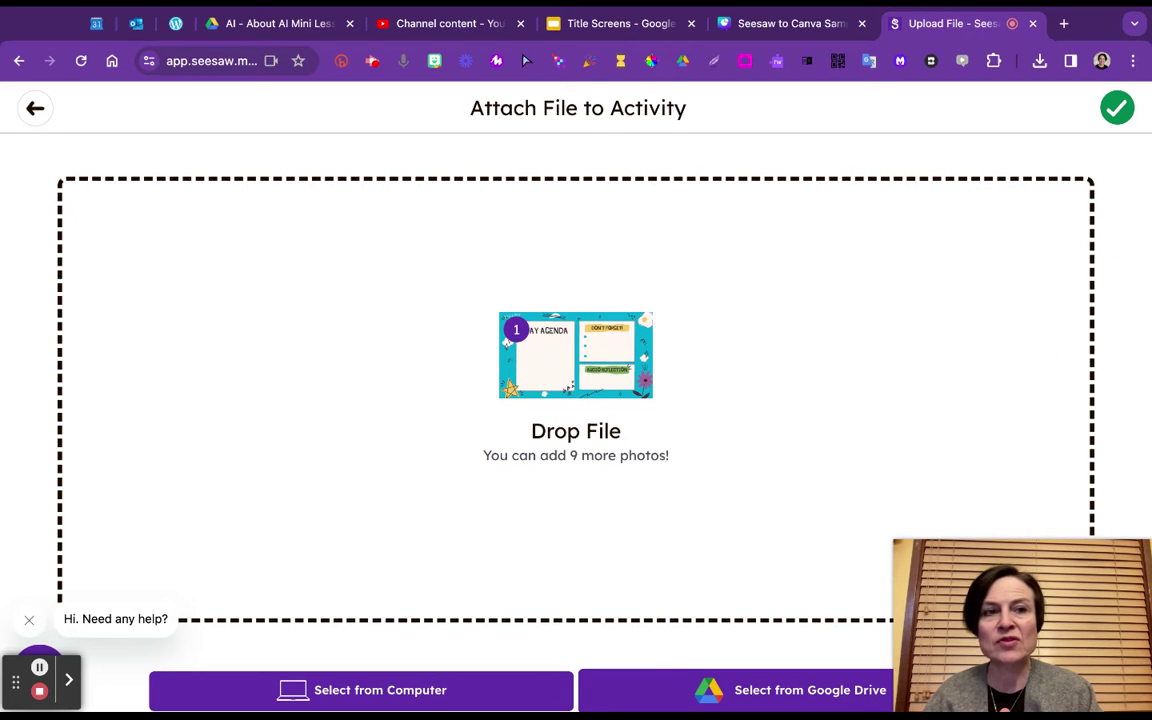
left_click(1117, 107)
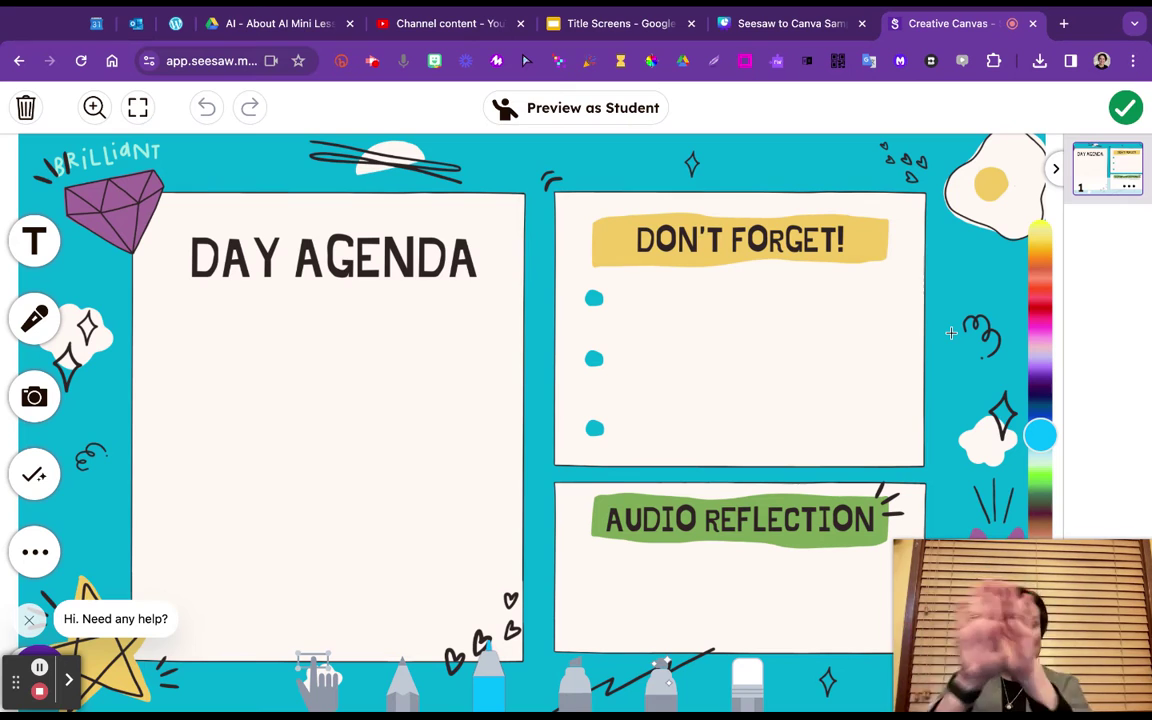
Add a text label reading "Instructions" in the blue border above and between the two upper boxes
left_click(283, 178)
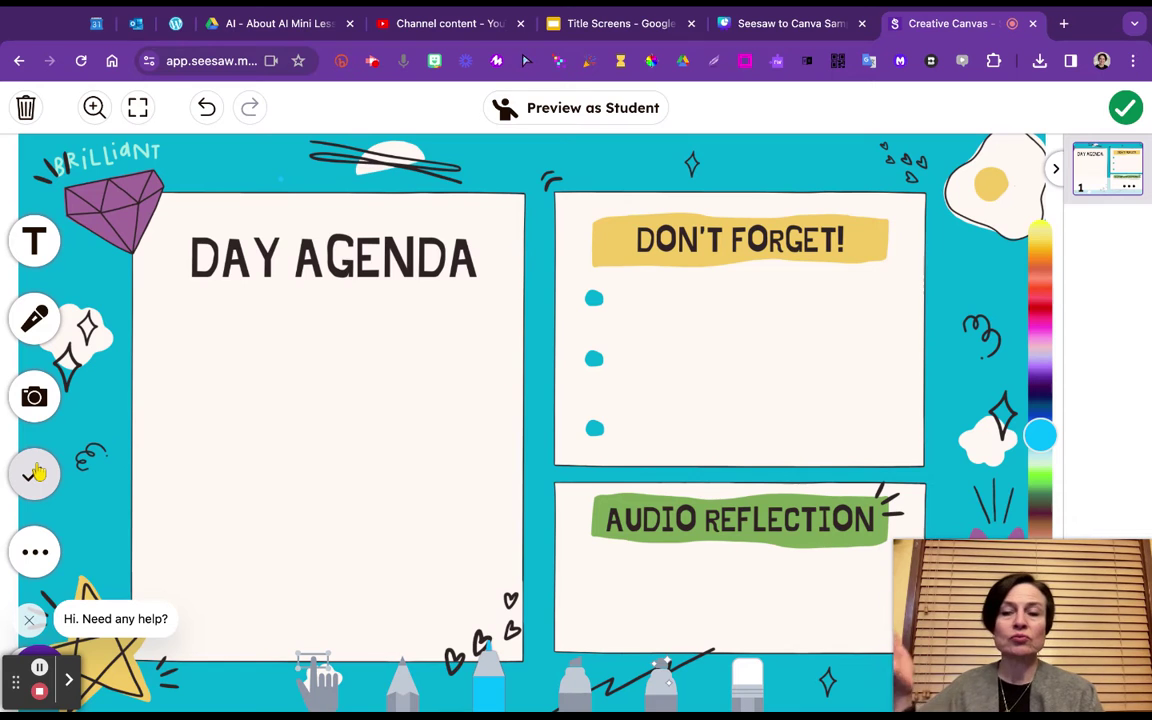
left_click(34, 240)
left_click_drag(538, 279, 540, 125)
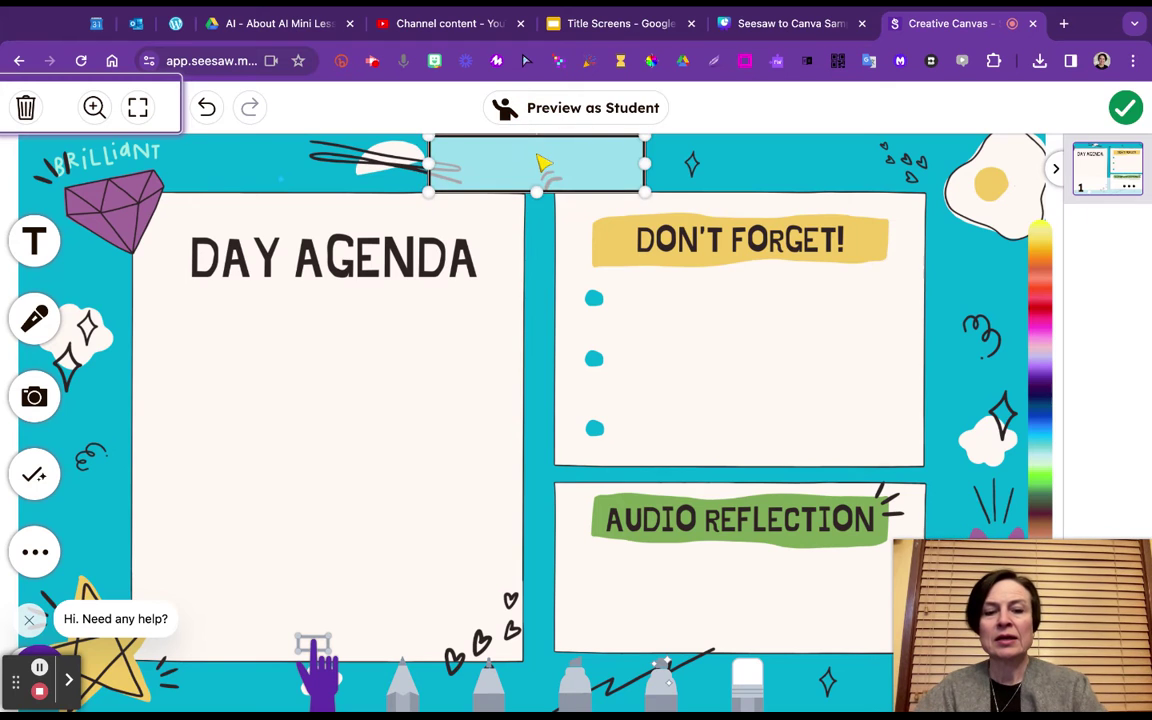
type("Instructions")
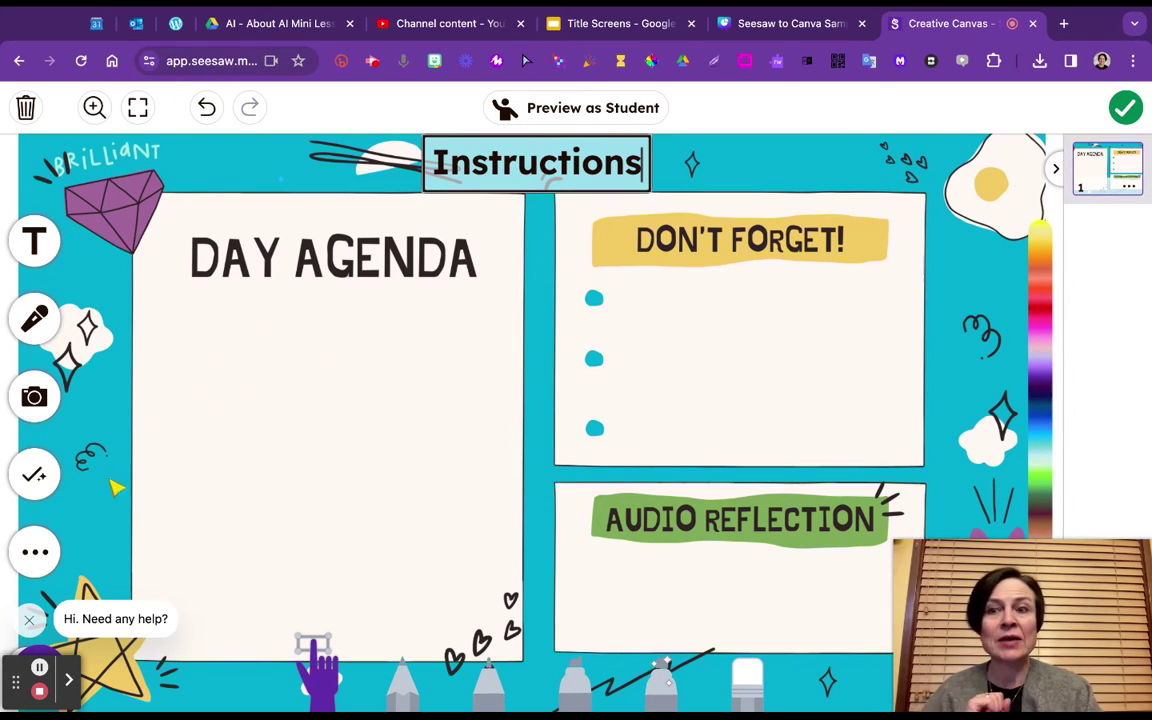
Add a photo frame beneath the Day Agenda heading and enlarge it to nearly the full width of that box
left_click(44, 482)
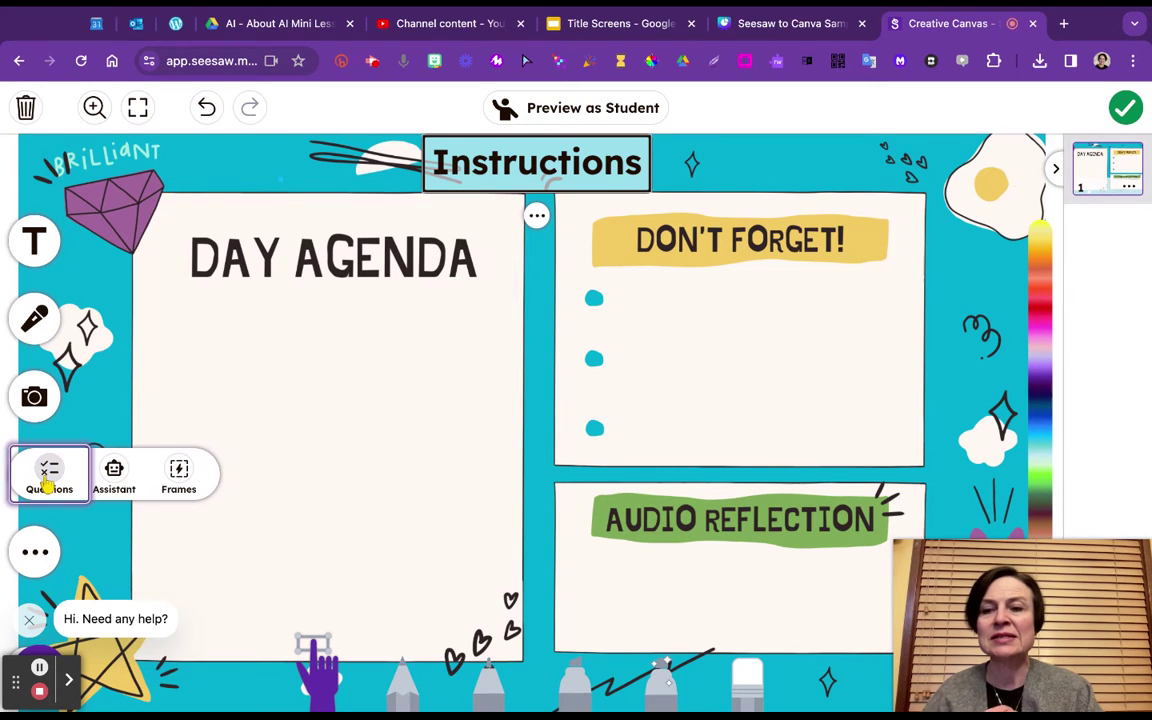
left_click(179, 478)
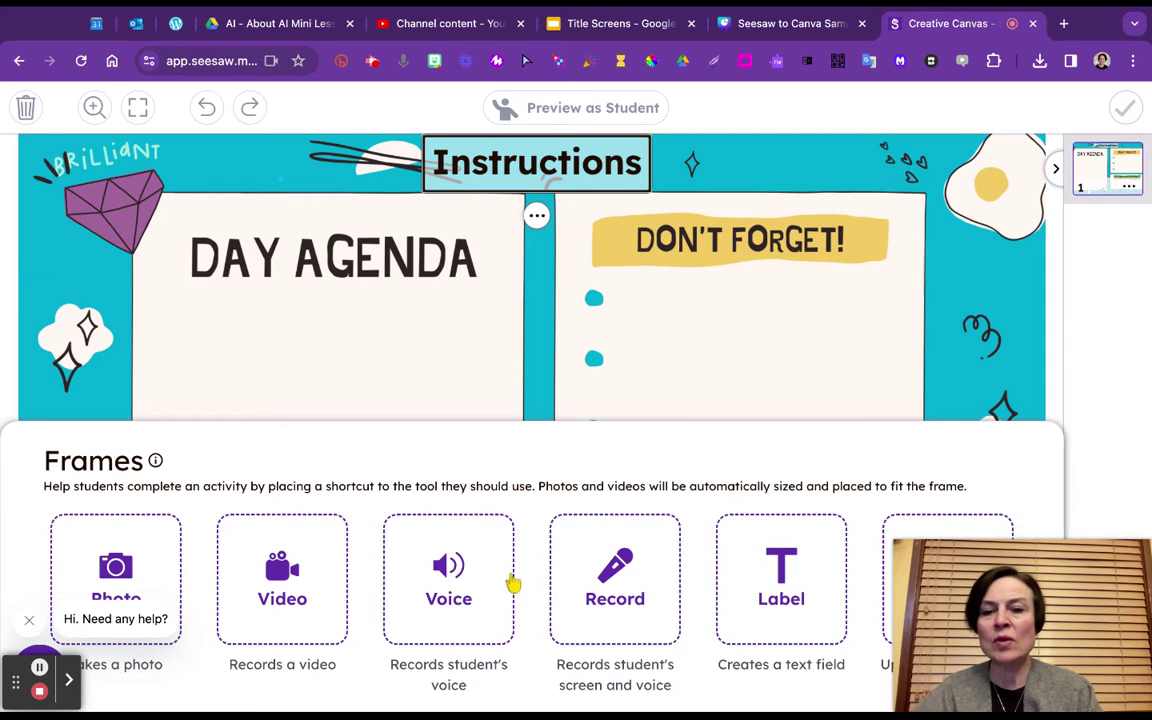
left_click(118, 575)
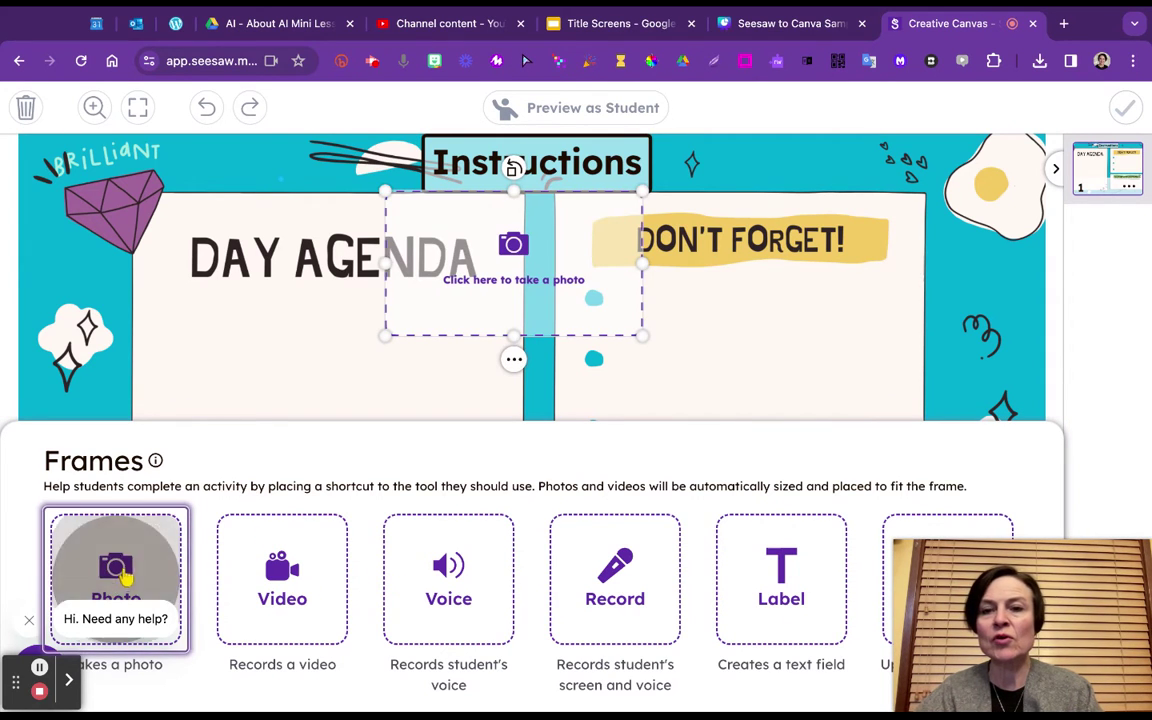
left_click(472, 372)
mouse_move(478, 341)
left_mouse_down()
mouse_move(257, 429)
mouse_move(262, 438)
left_mouse_up()
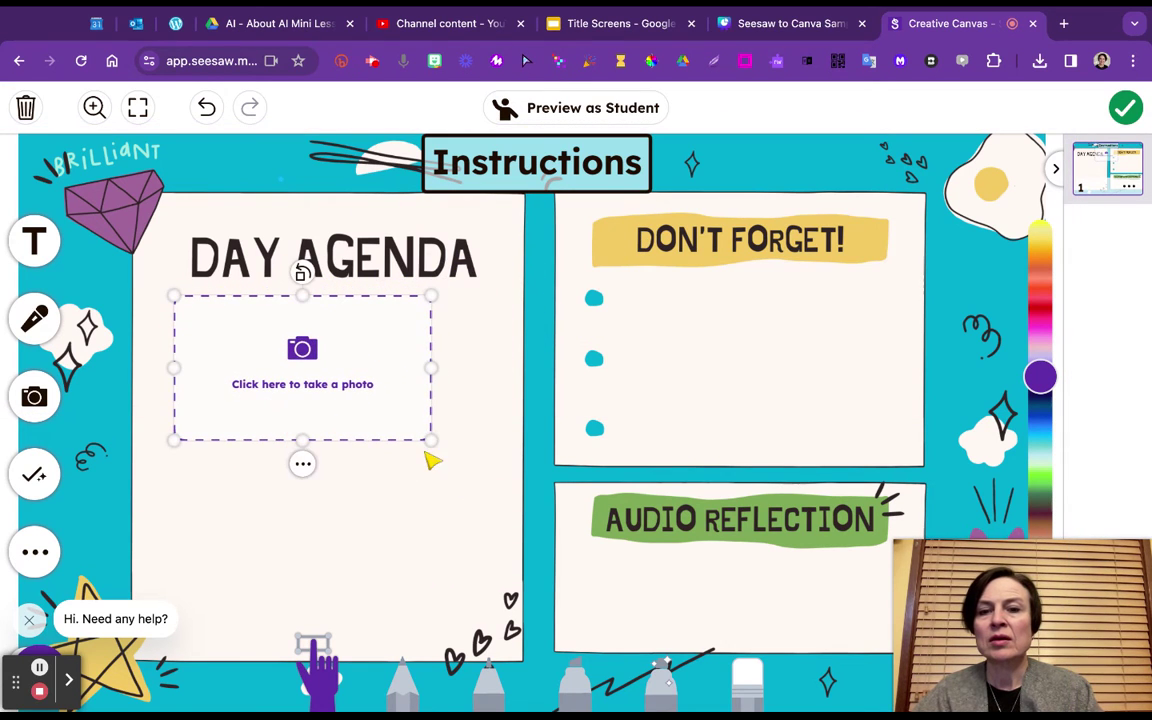
left_click_drag(432, 439, 516, 477)
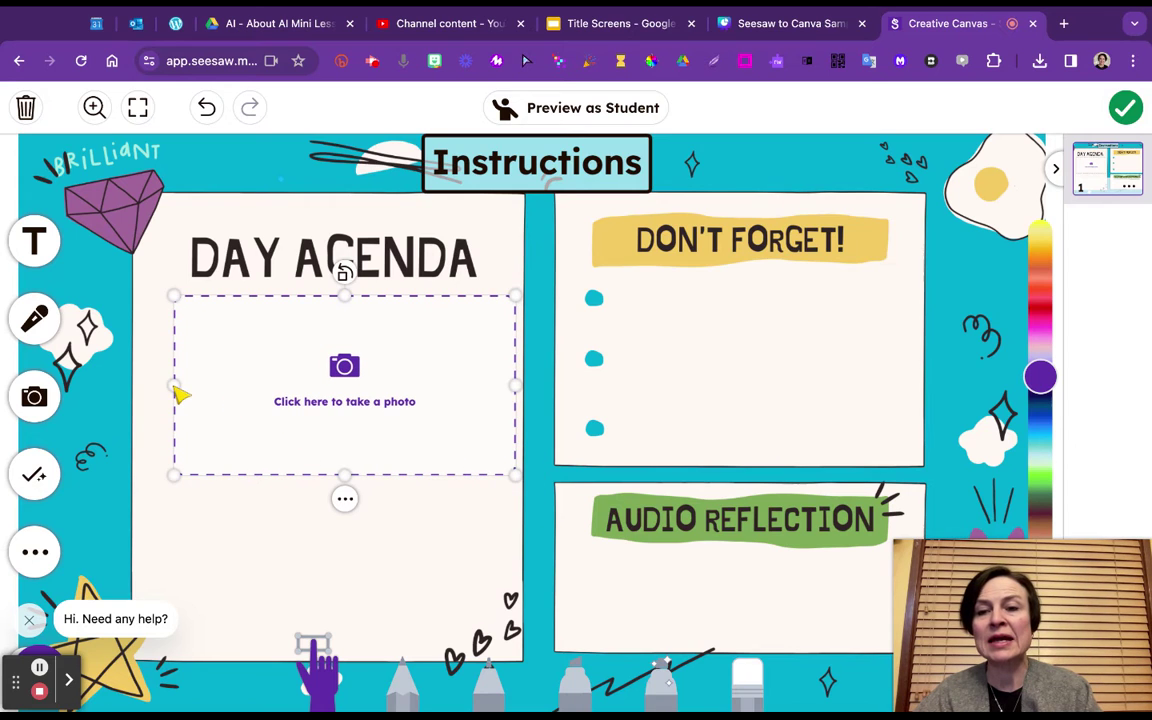
left_click_drag(177, 390, 146, 390)
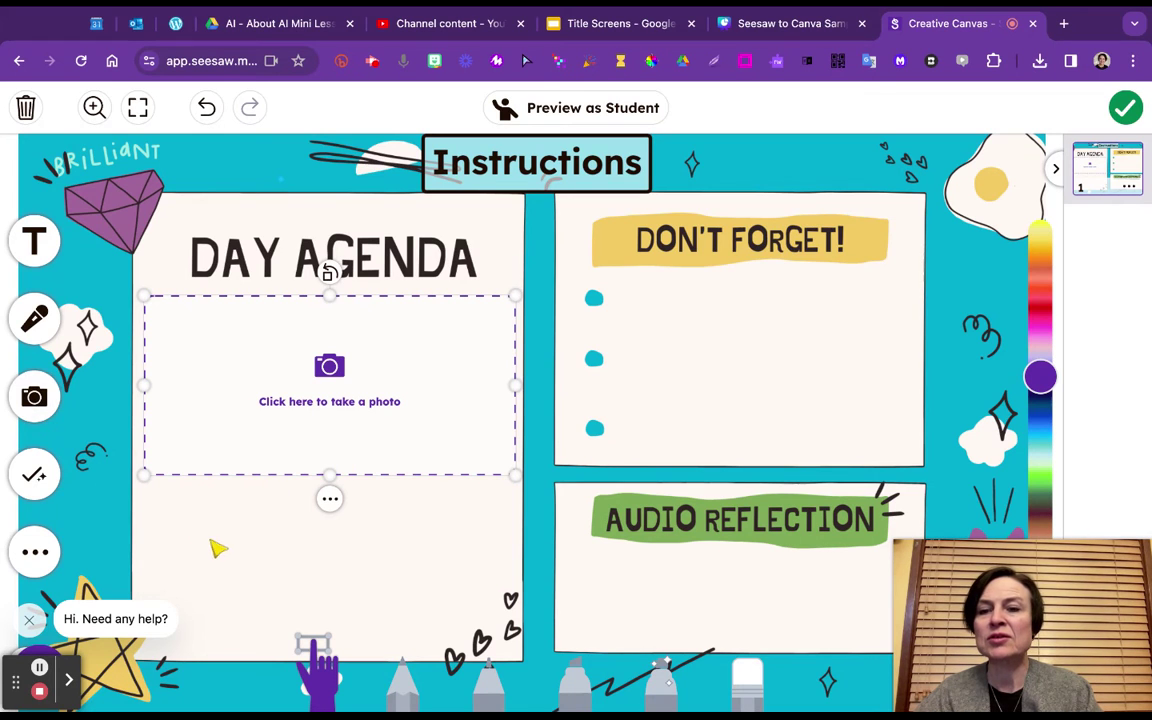
Add a text label reading "add a caption" directly below the photo frame and widen it
left_click(34, 241)
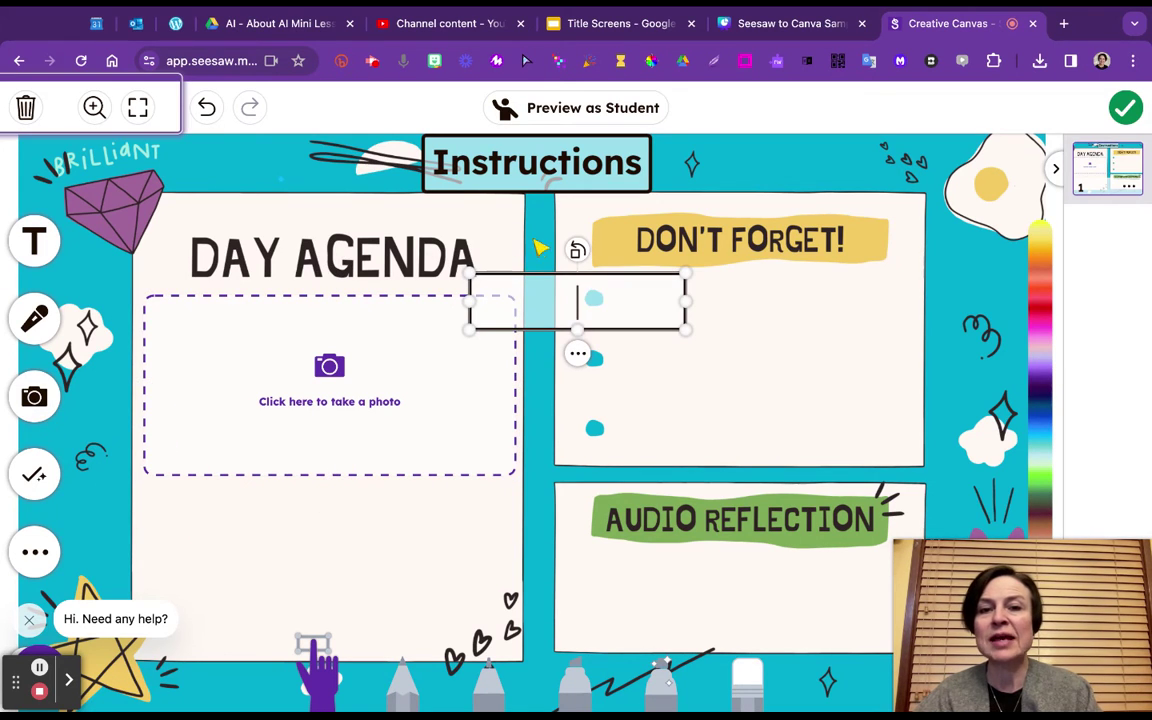
left_click_drag(540, 266, 268, 490)
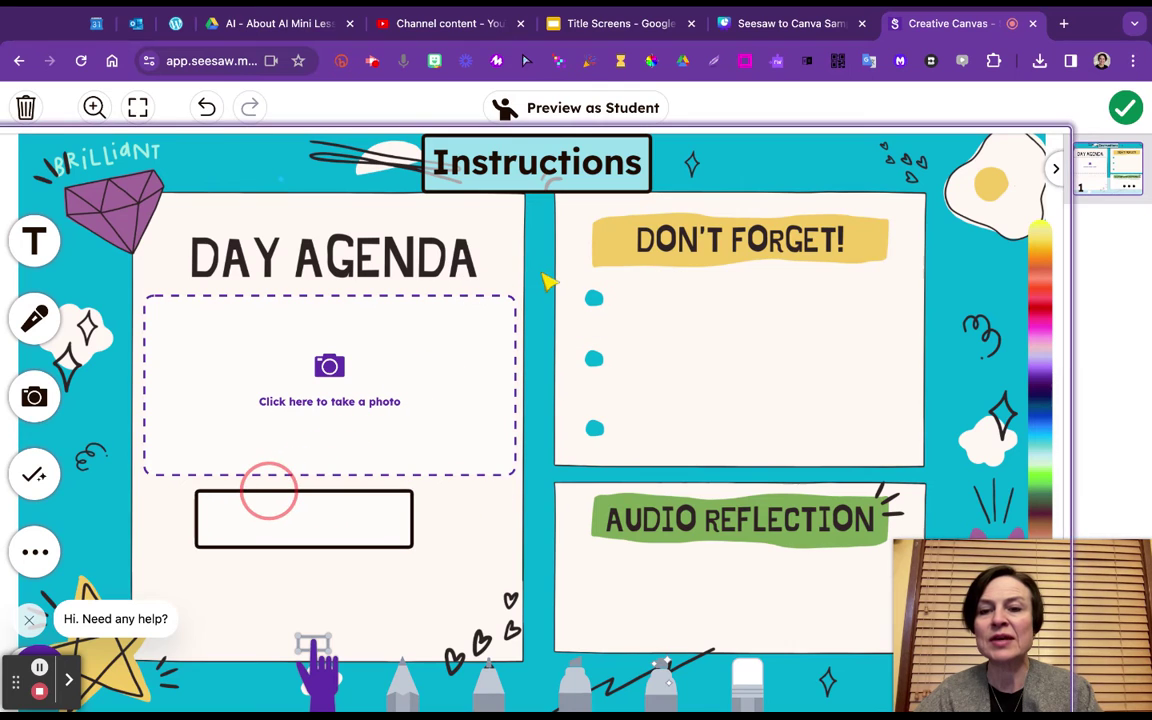
left_click(408, 522)
left_click(420, 528)
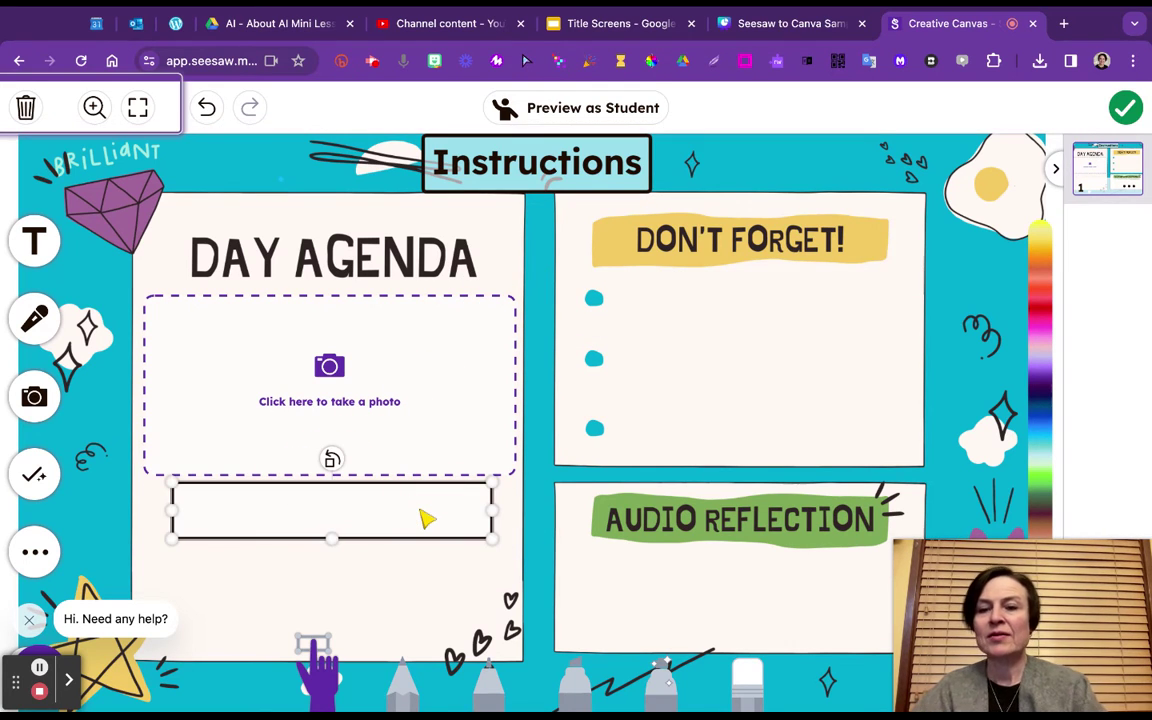
left_click(396, 516)
type("add a ")
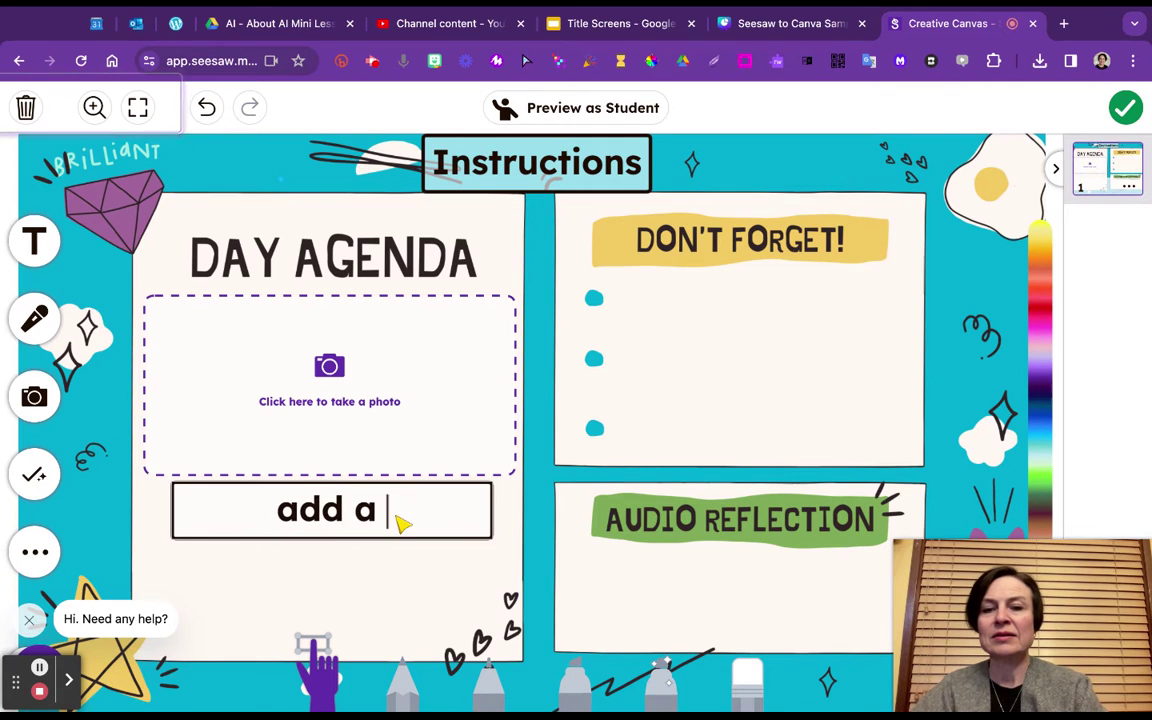
type("caption")
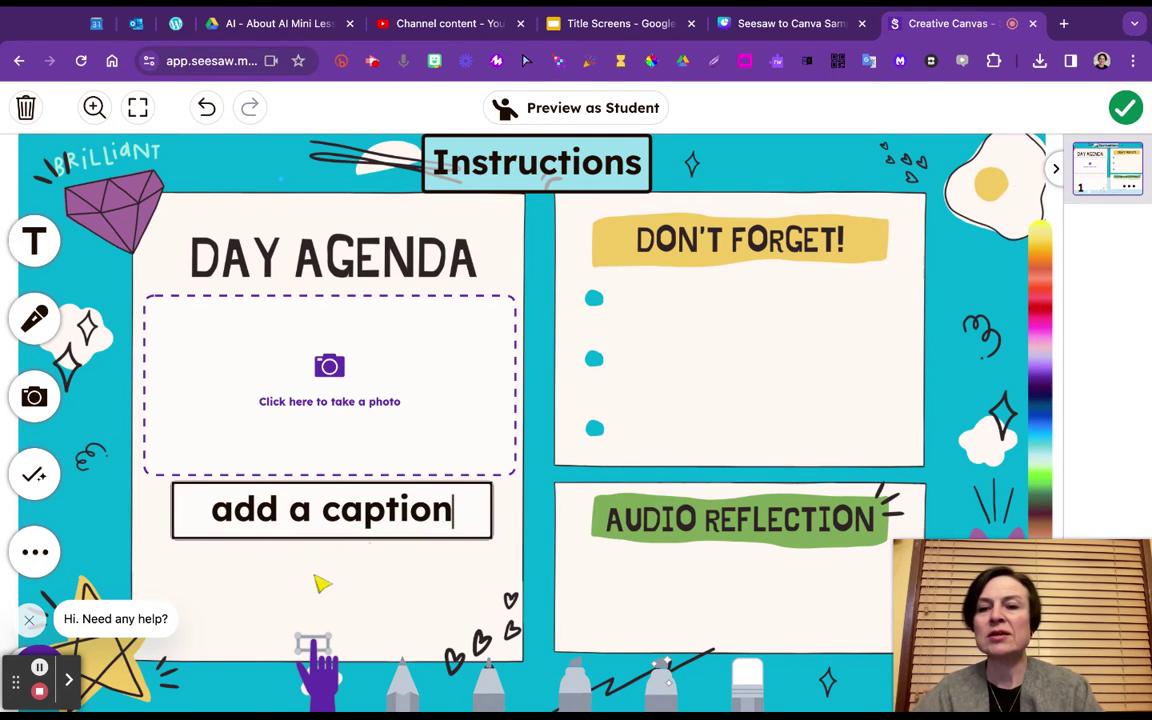
left_click(72, 403)
Add a label response frame beneath the "add a caption" label and reduce its height to fit inside the Day Agenda box
left_click(33, 398)
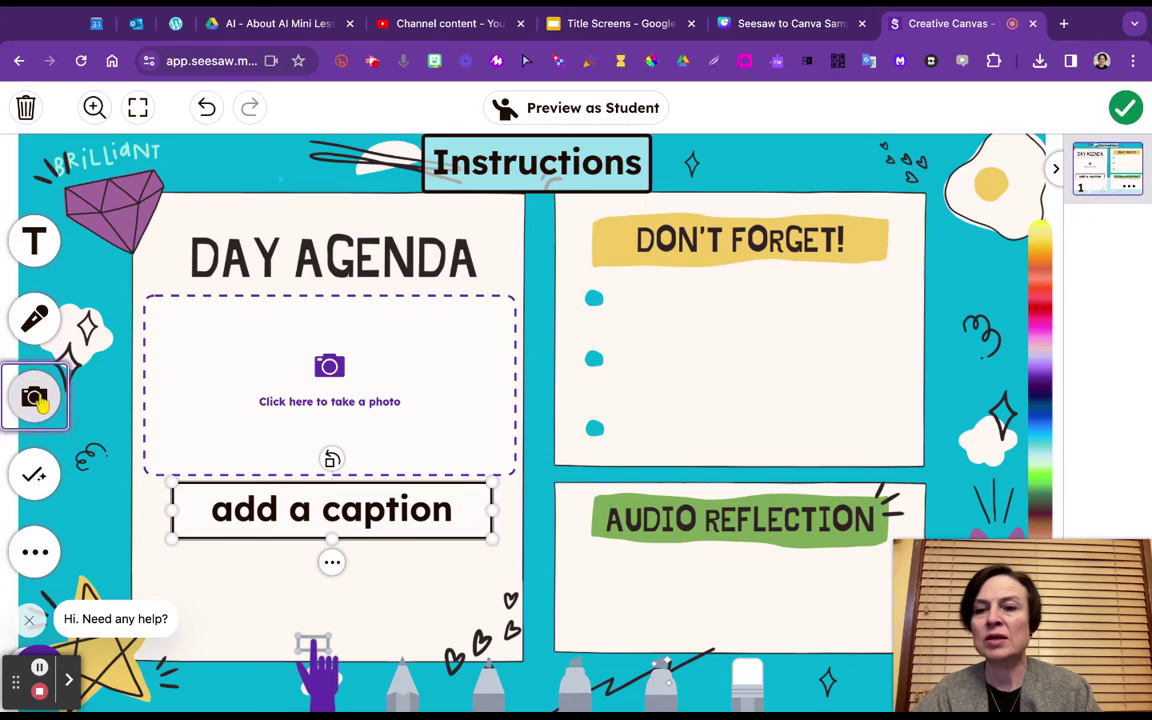
left_click(34, 476)
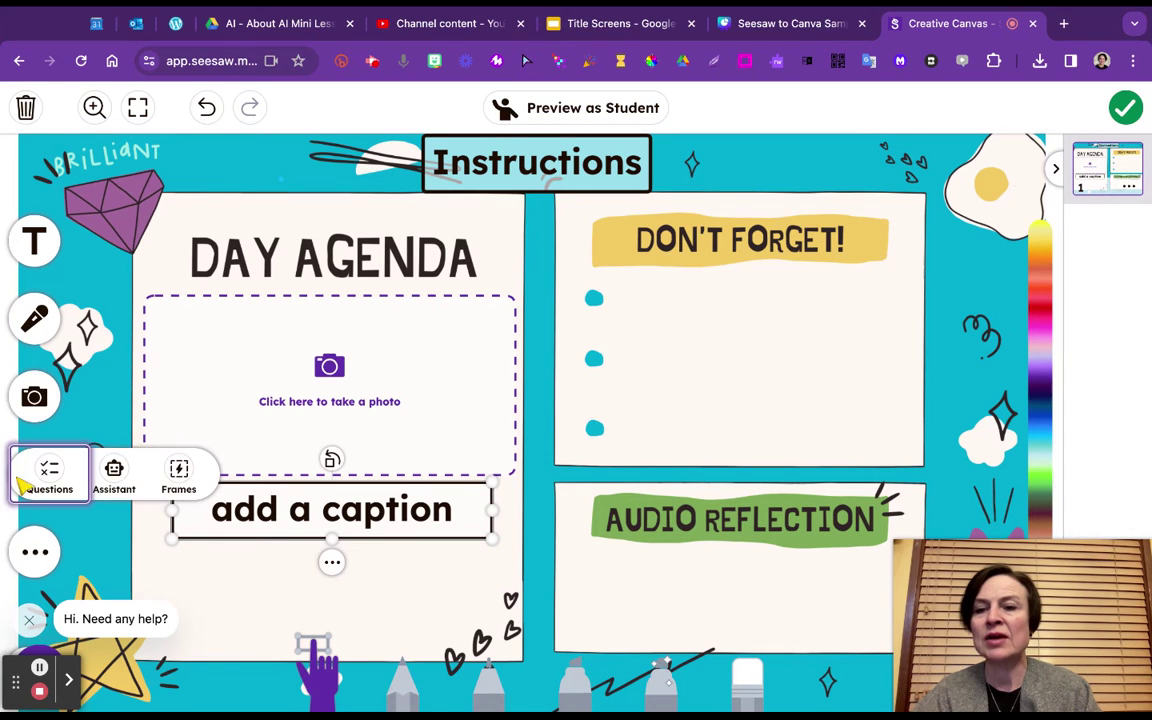
left_click(177, 470)
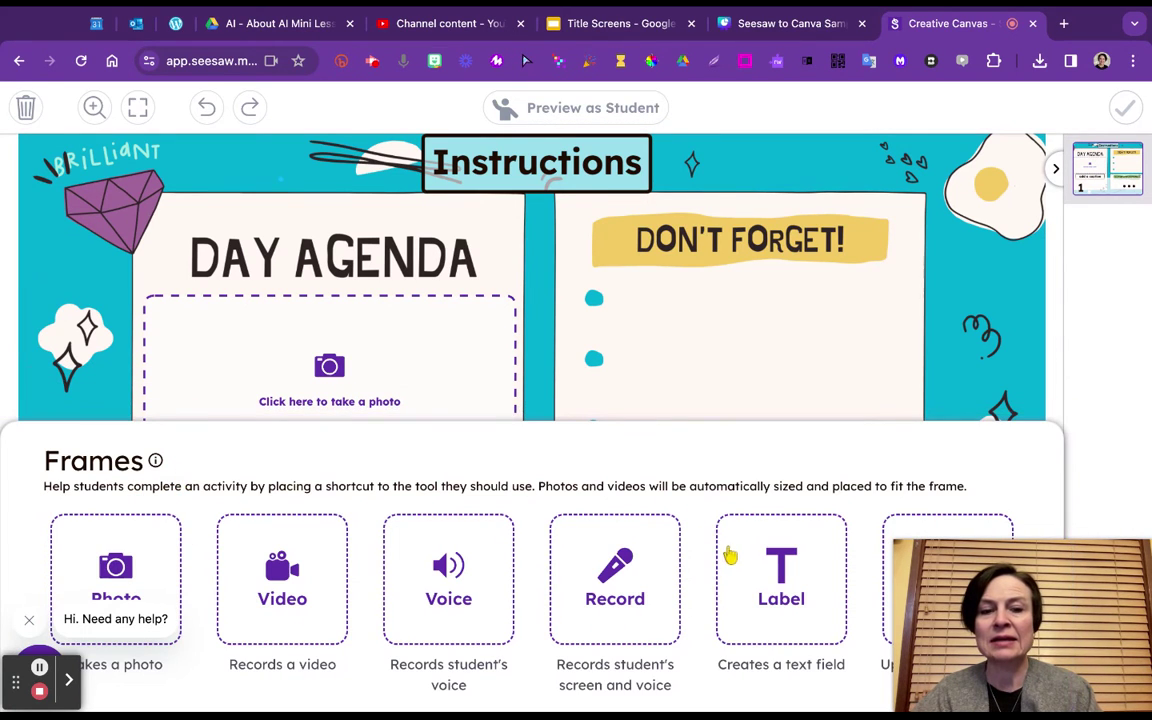
left_click(770, 590)
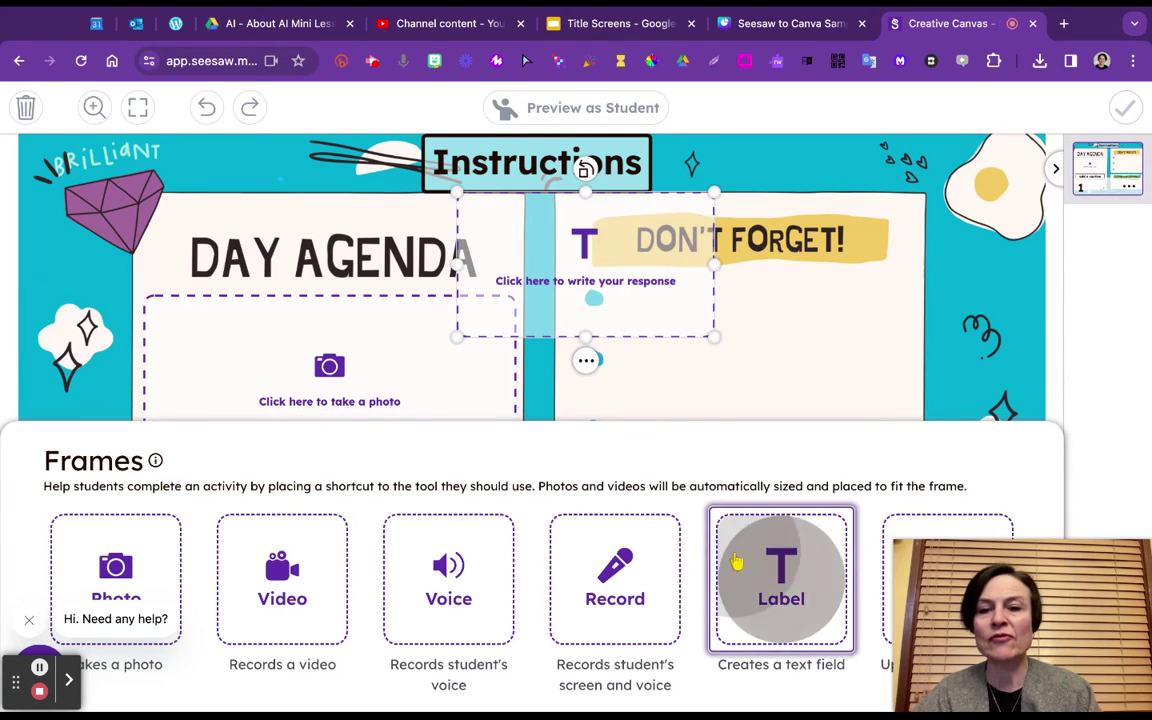
left_click(740, 378)
left_click_drag(685, 305, 412, 622)
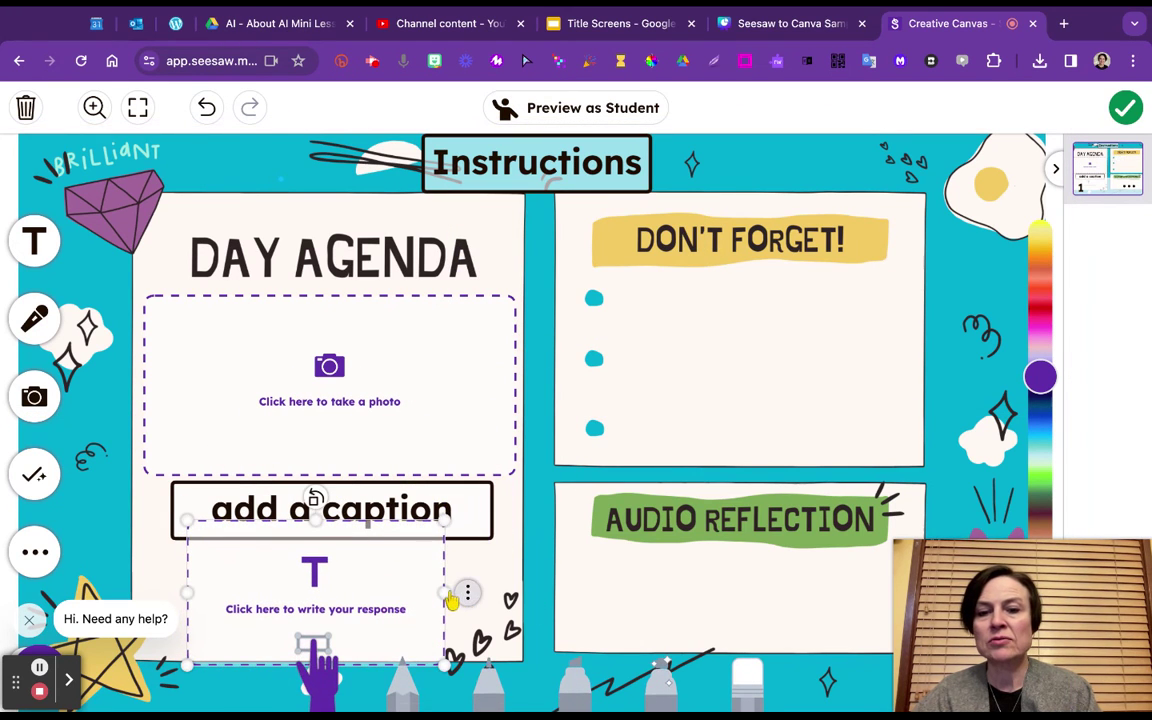
left_click(467, 593)
left_click_drag(320, 518, 316, 560)
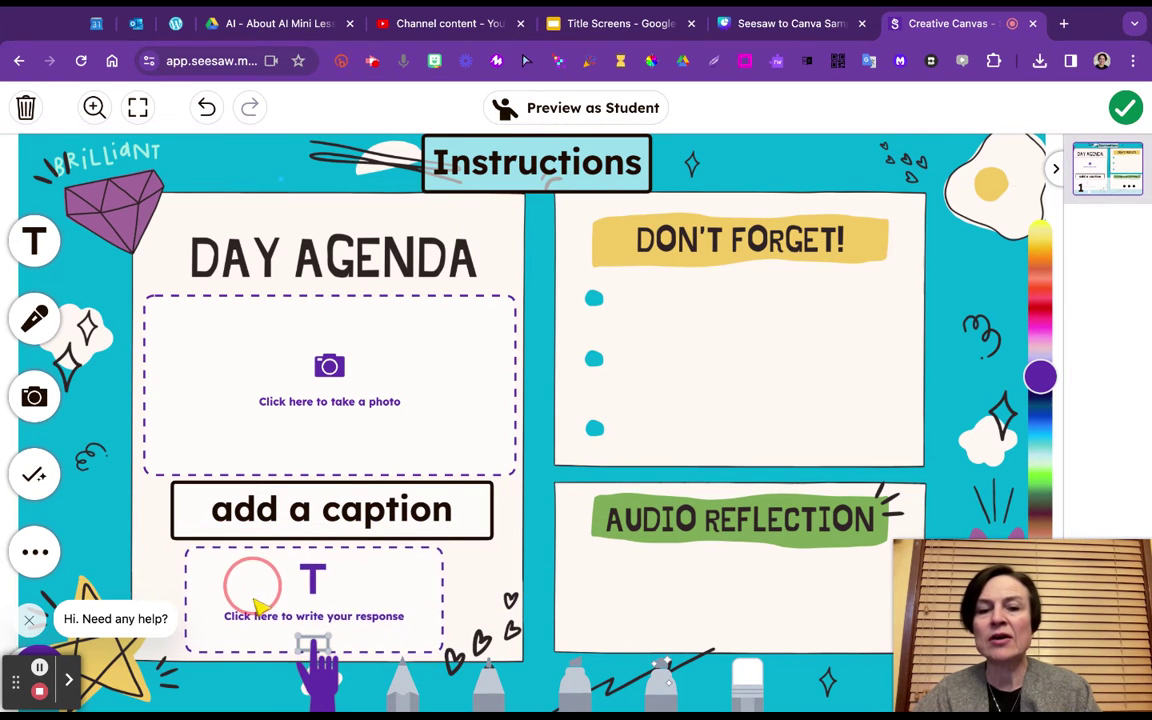
left_click(254, 604)
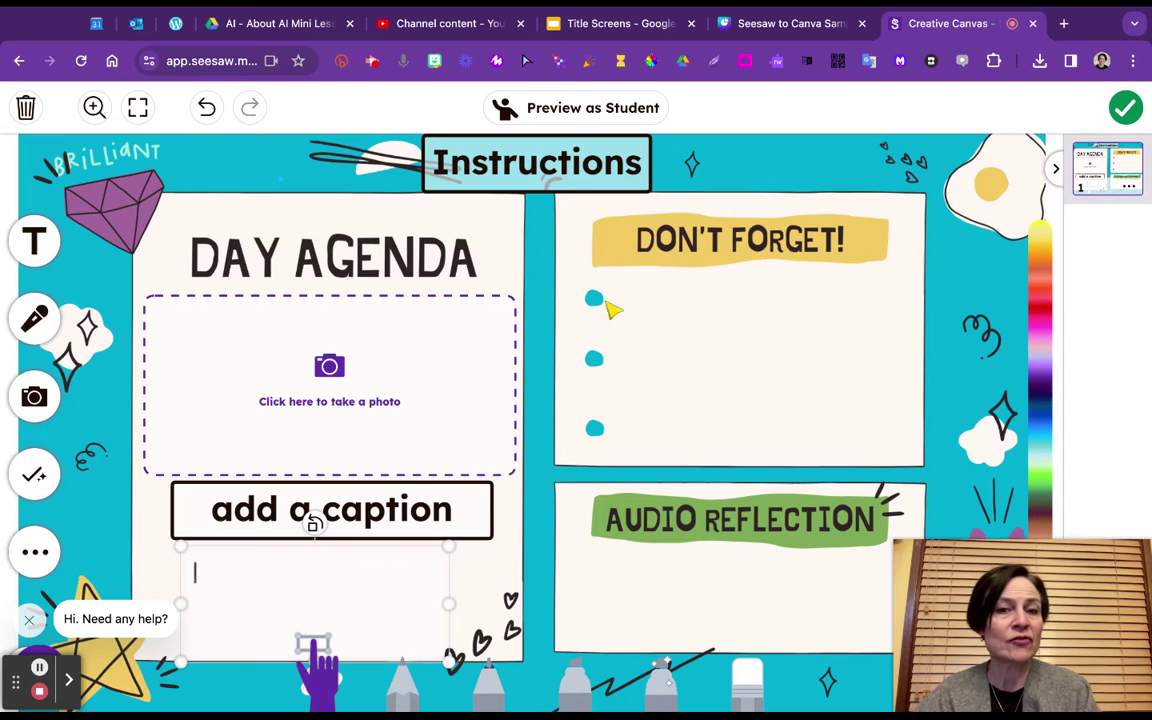
Add another label frame and resize it into a narrow strip beside the first bullet in the Don't Forget box
left_click(33, 477)
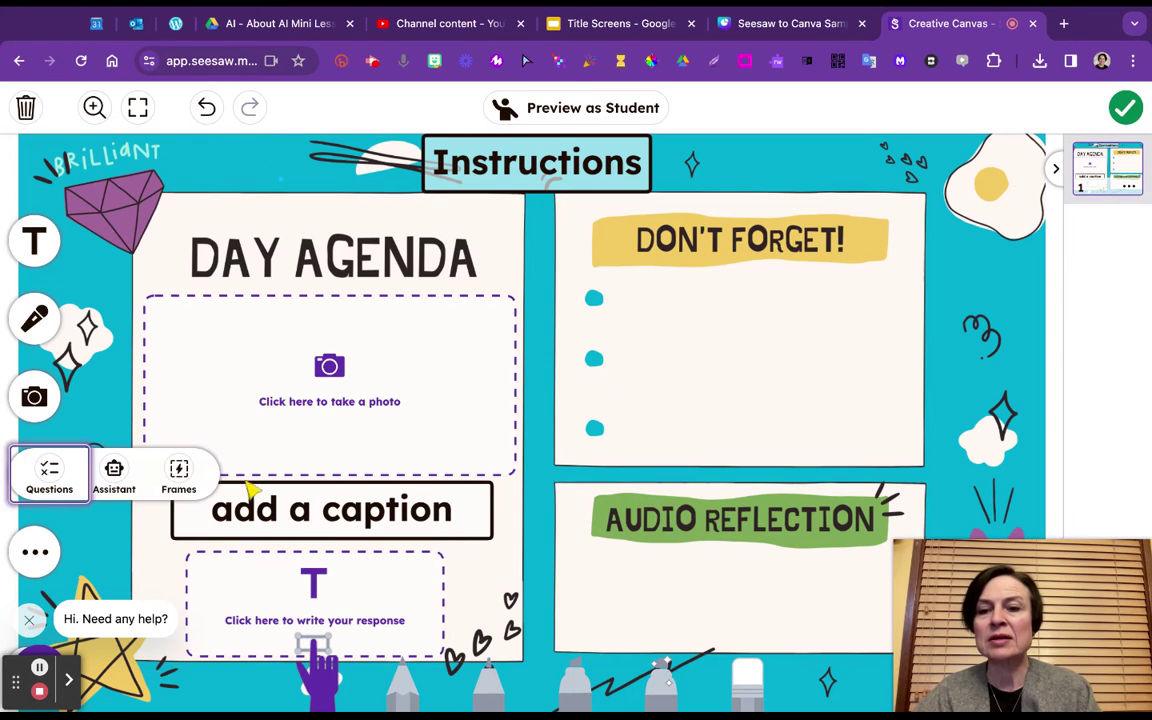
left_click(179, 473)
left_click(748, 618)
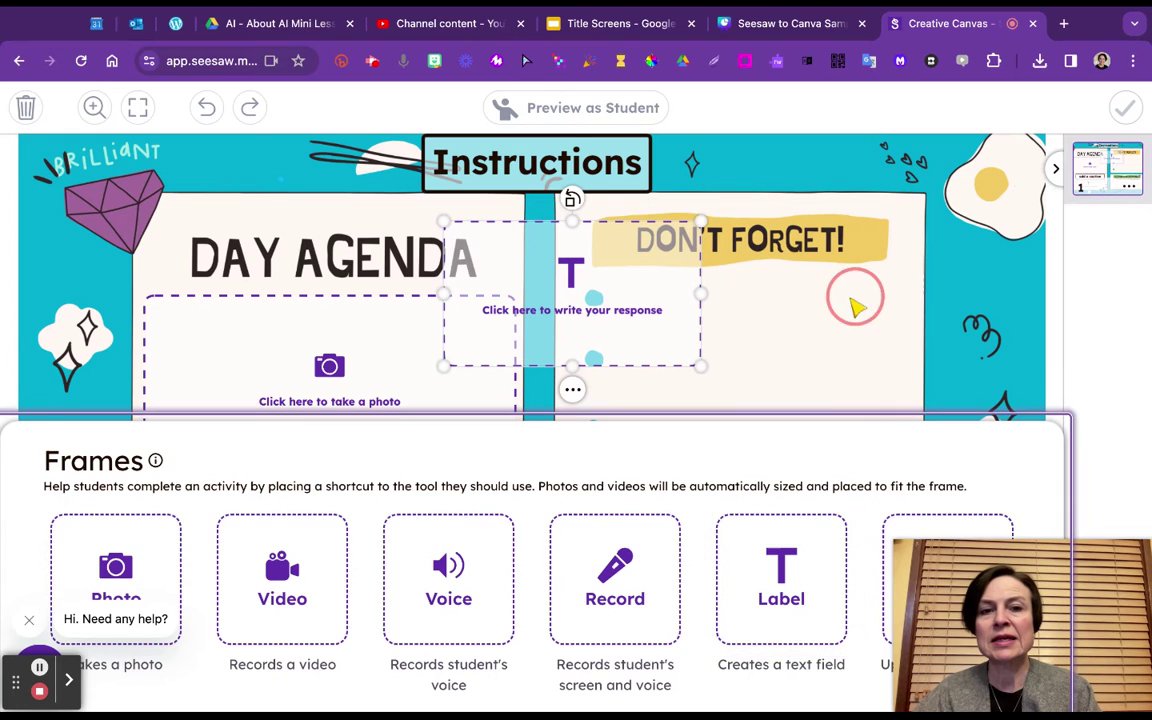
left_click_drag(700, 296, 875, 300)
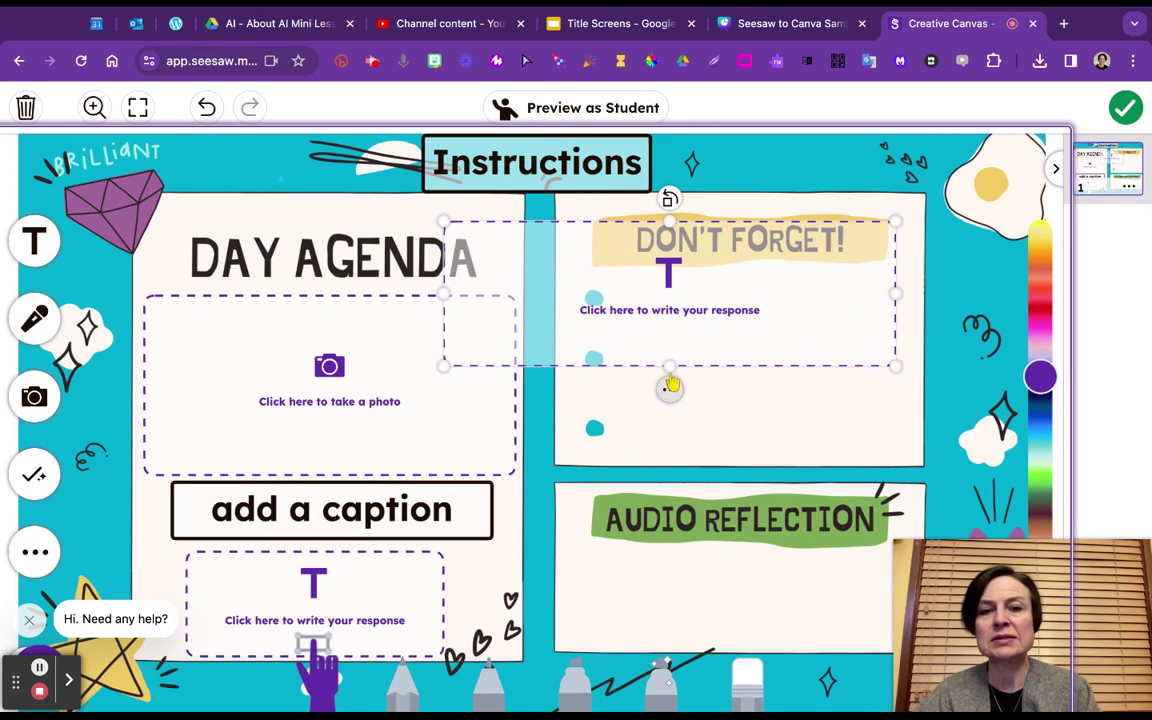
left_click_drag(444, 366, 651, 311)
Duplicate the bullet's label frame twice and place the copies beside the second and third bullets
left_click(748, 348)
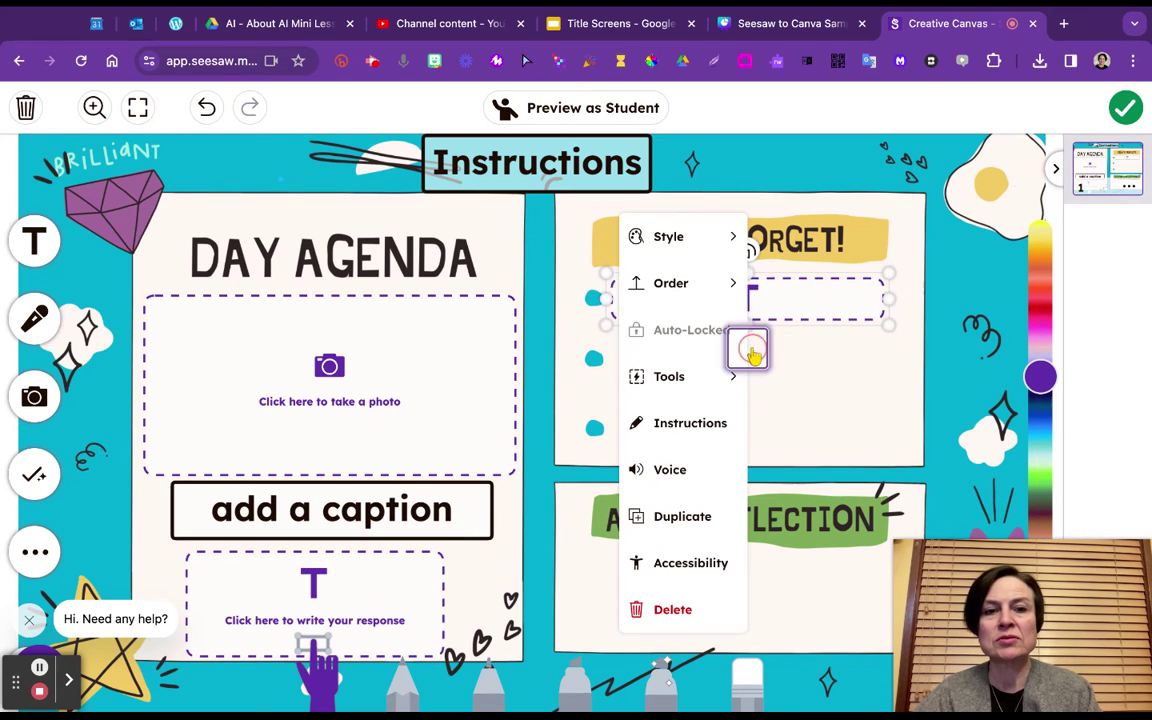
left_click(689, 514)
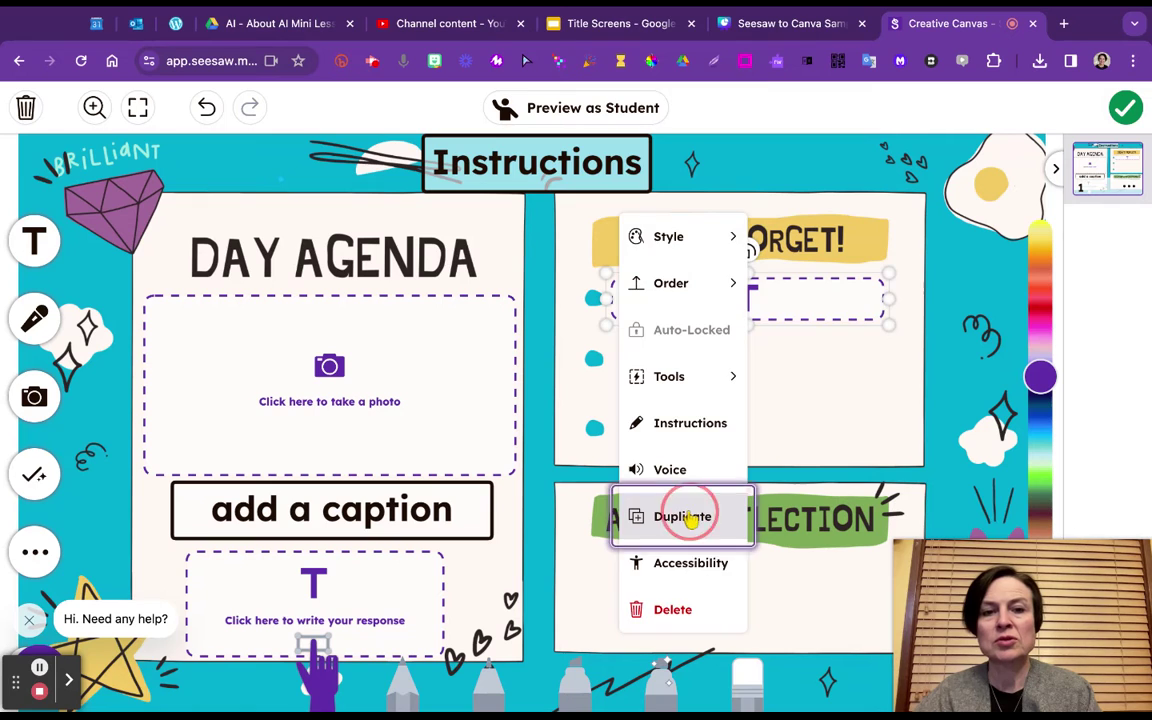
left_click_drag(735, 315, 712, 374)
left_click(748, 413)
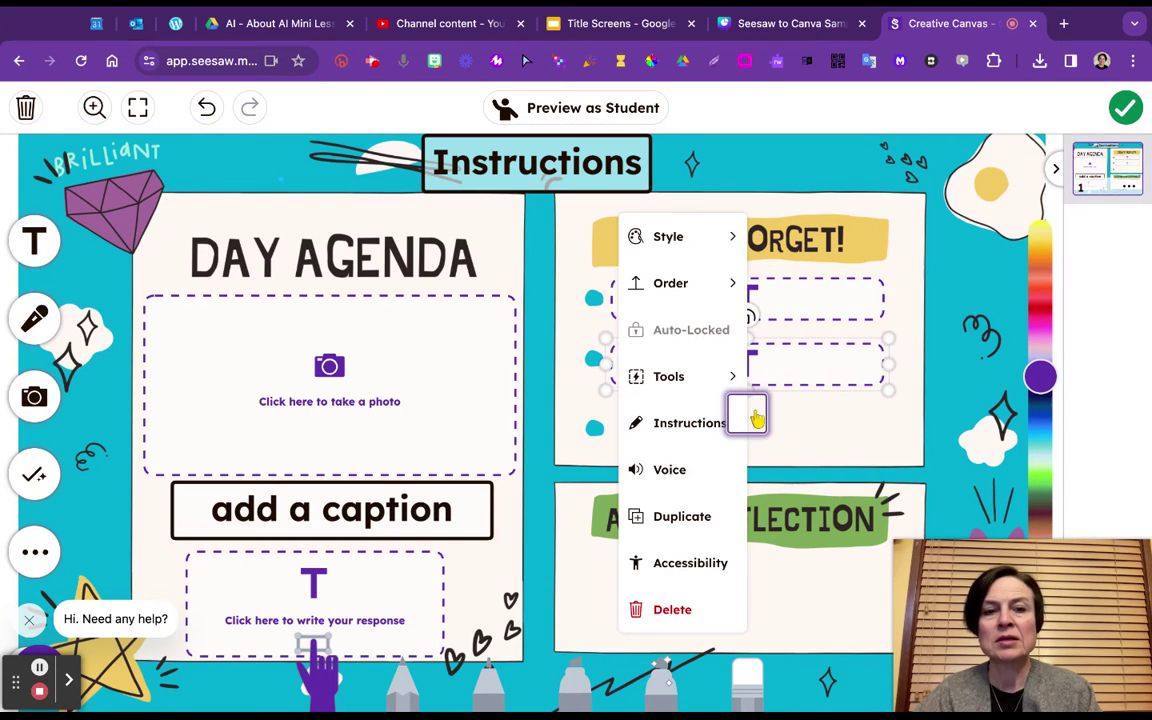
left_click(690, 514)
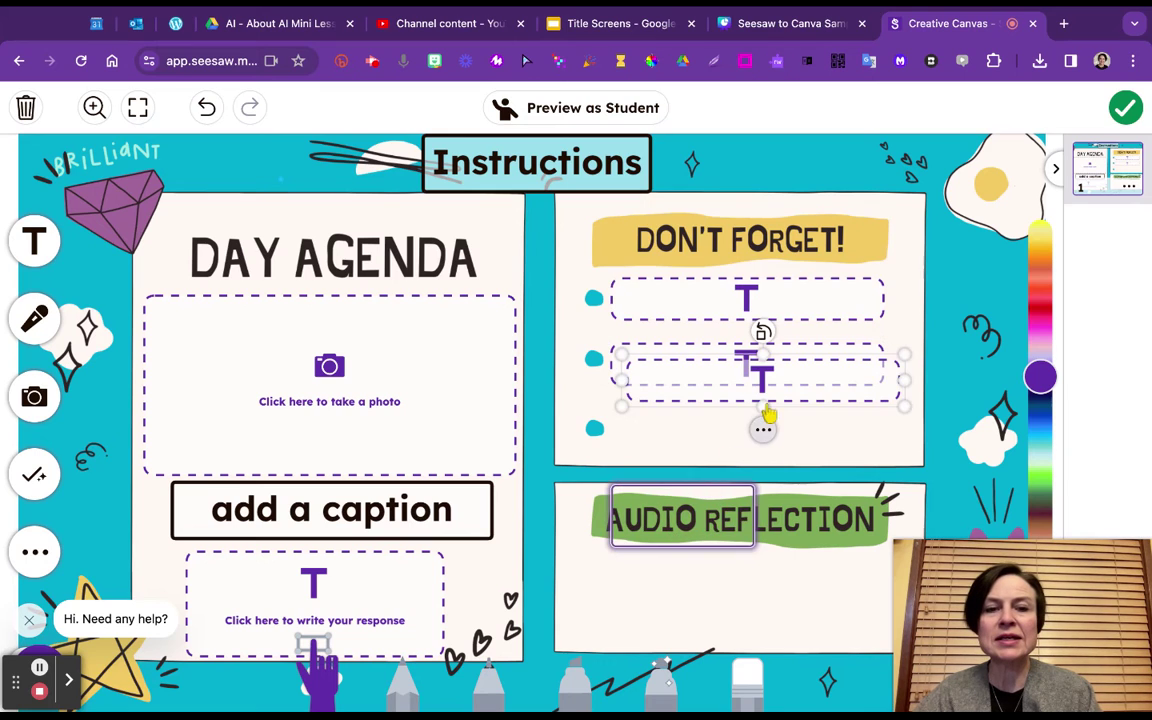
left_click_drag(733, 389, 727, 438)
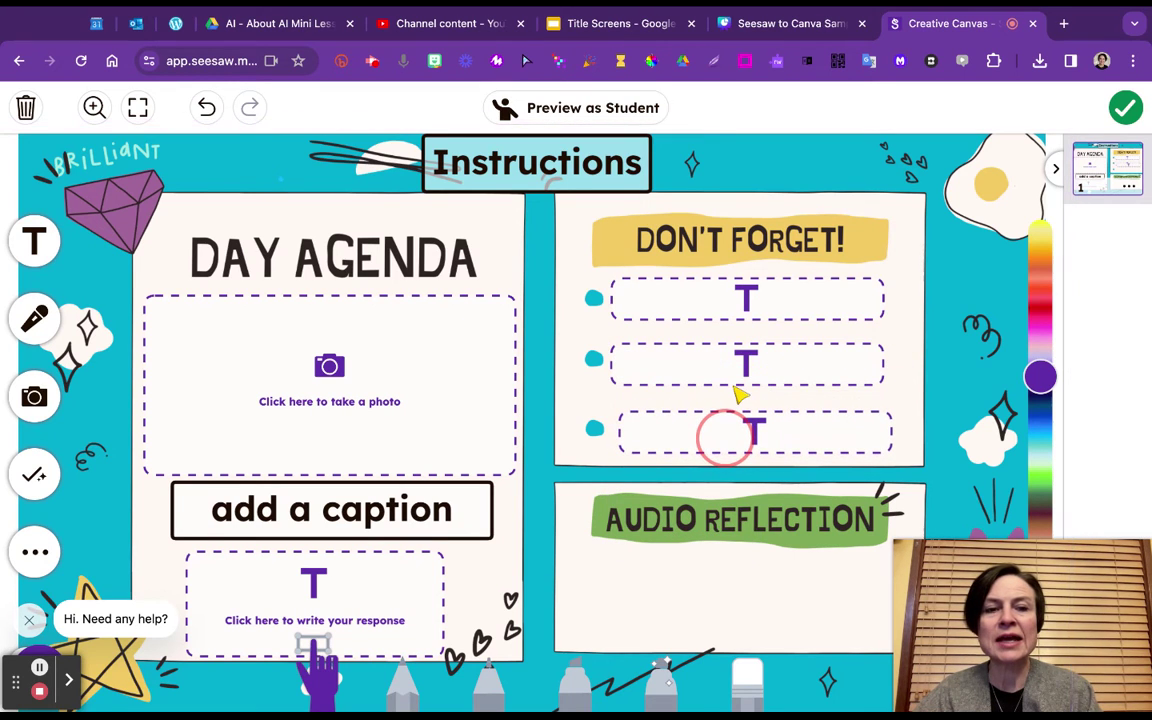
left_click(723, 437)
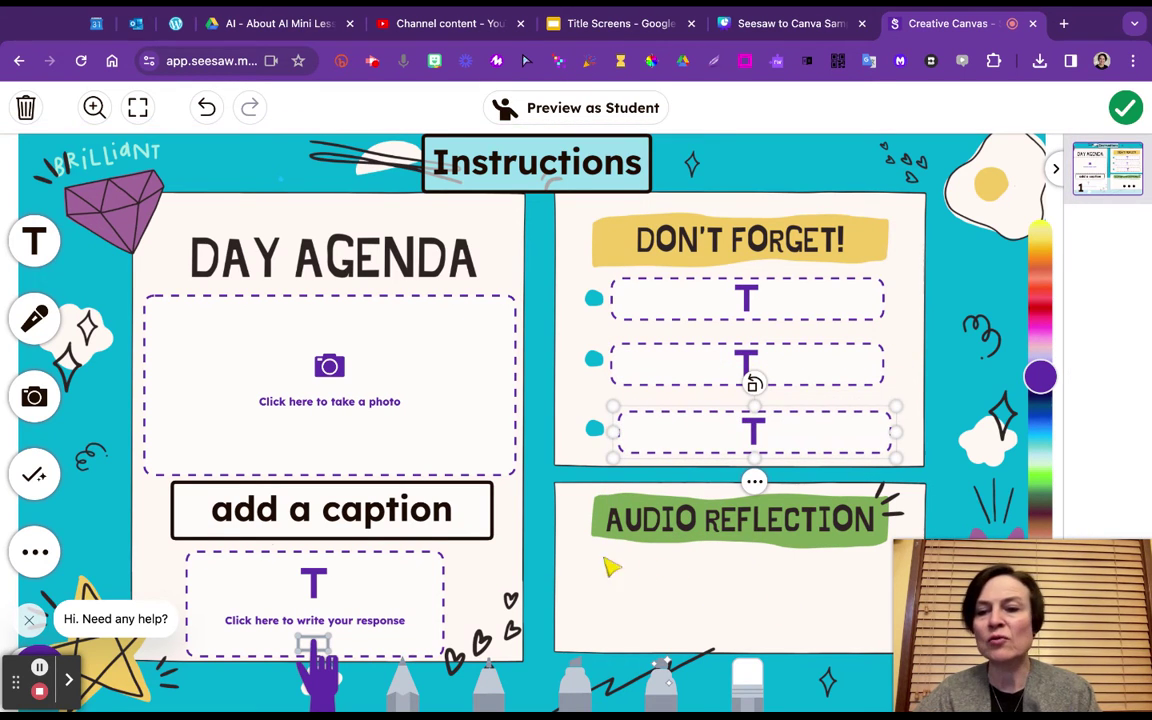
Add a voice frame, shrink it and place it beneath the Audio Reflection heading
left_click(38, 476)
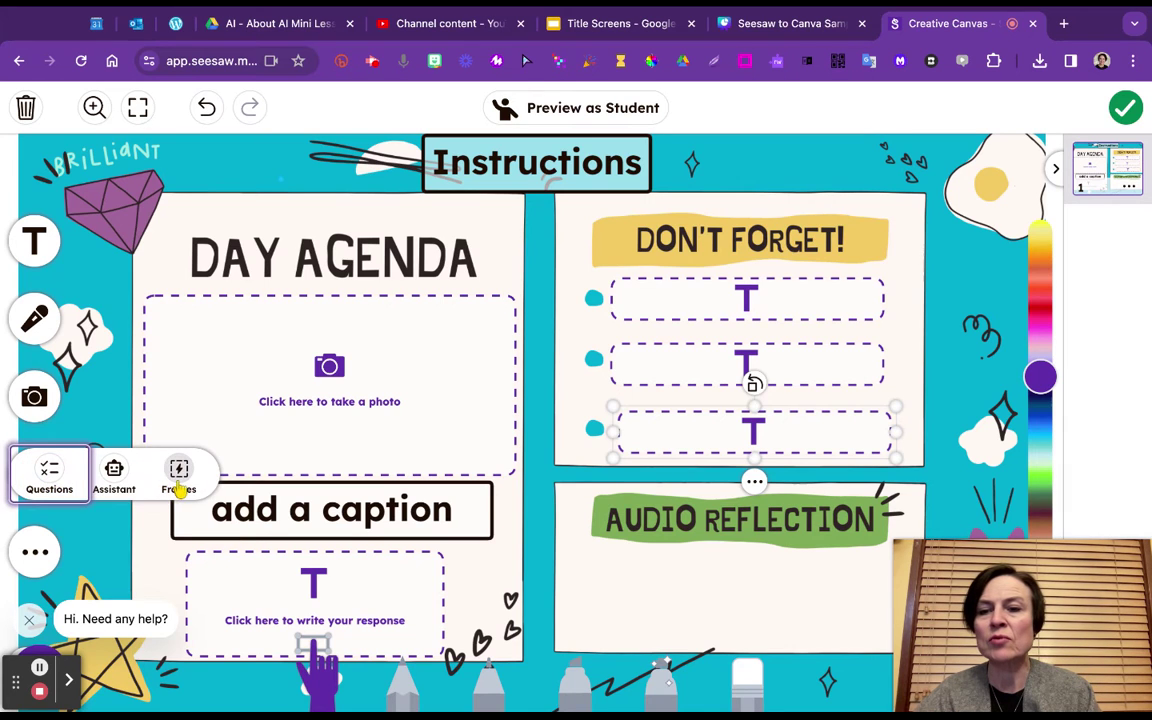
left_click(179, 478)
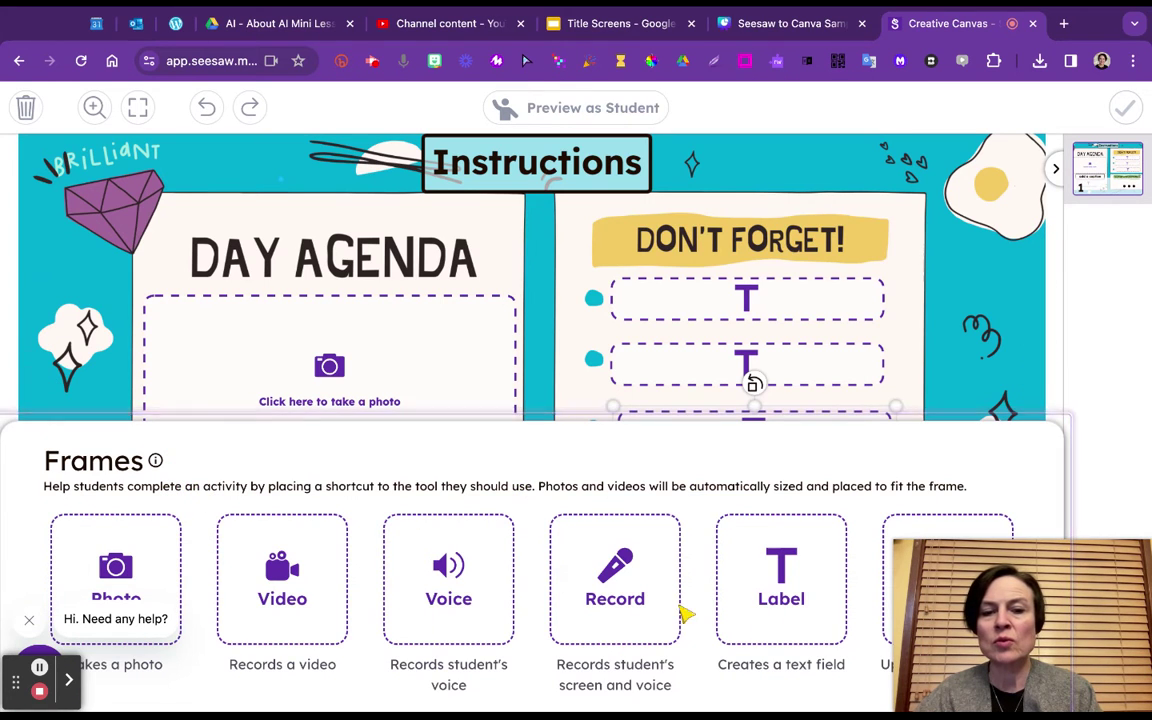
left_click(495, 602)
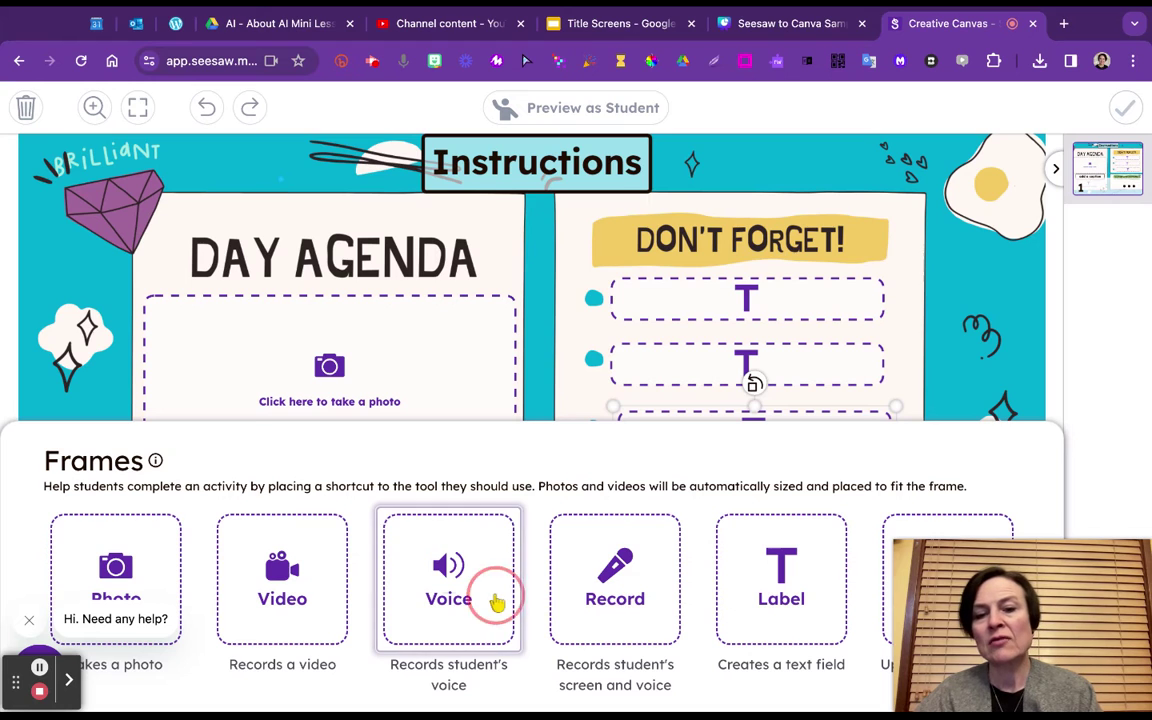
left_click(962, 299)
left_click_drag(764, 196, 669, 257)
left_click_drag(643, 298, 785, 598)
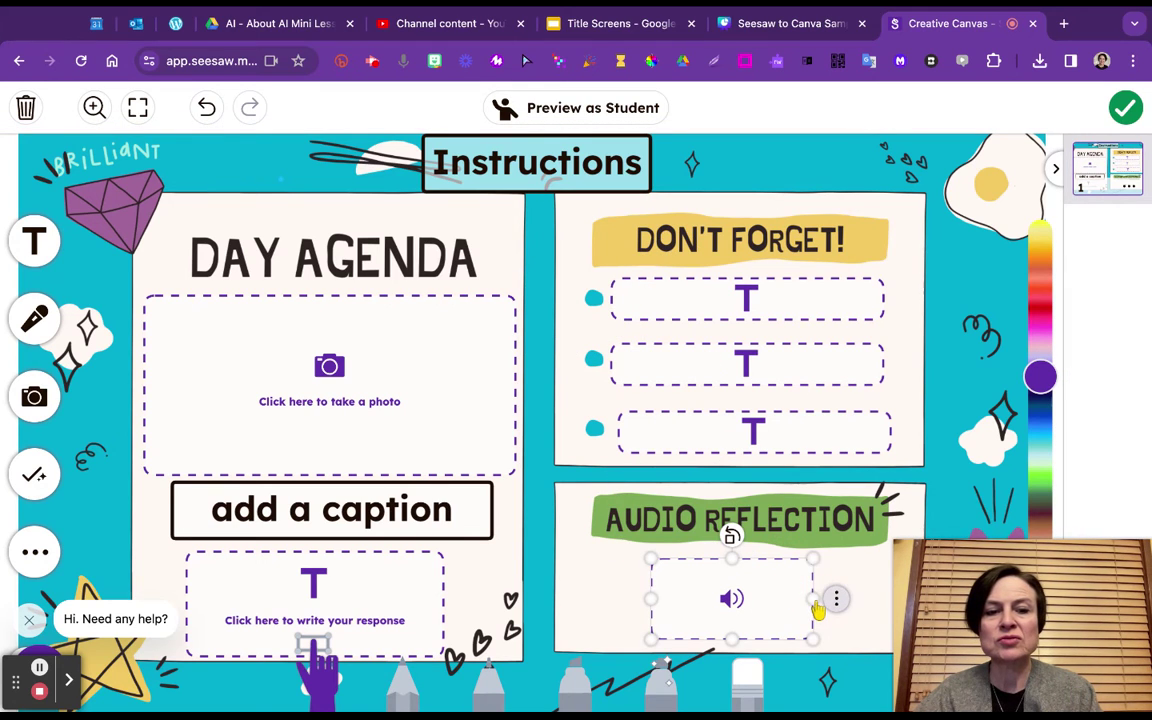
Widen the voice frame and centre it in the Audio Reflection box
left_click(834, 598)
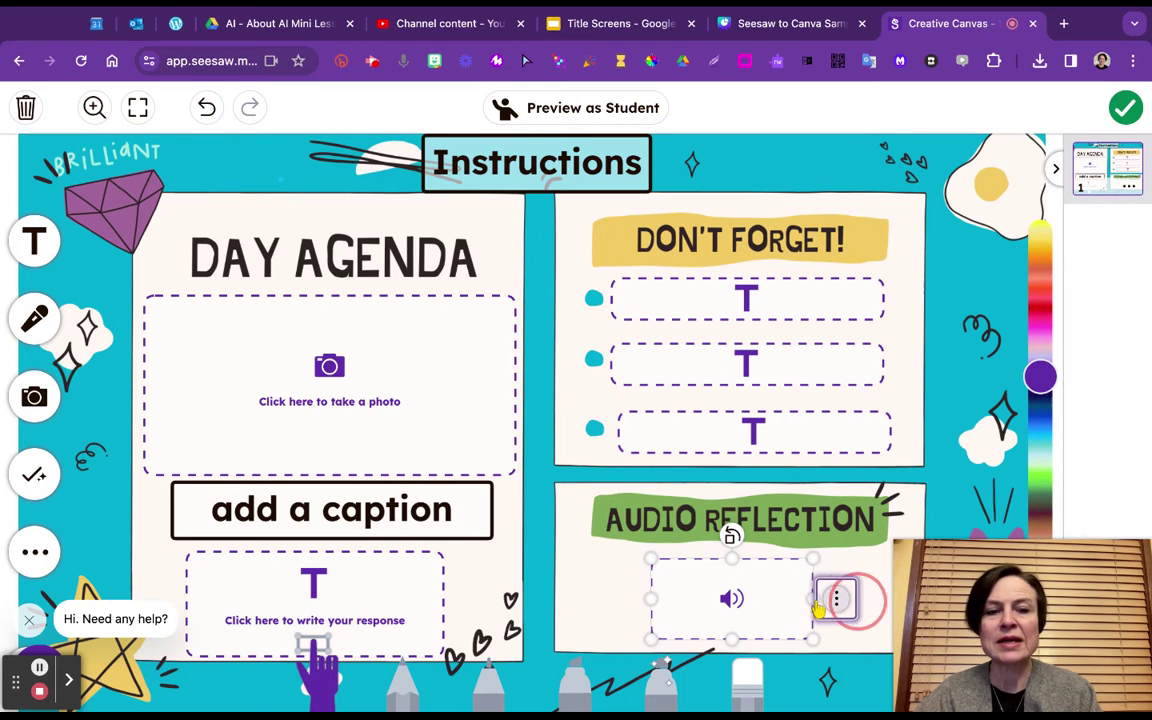
left_click(652, 616)
left_click_drag(656, 612, 599, 612)
left_click(873, 622)
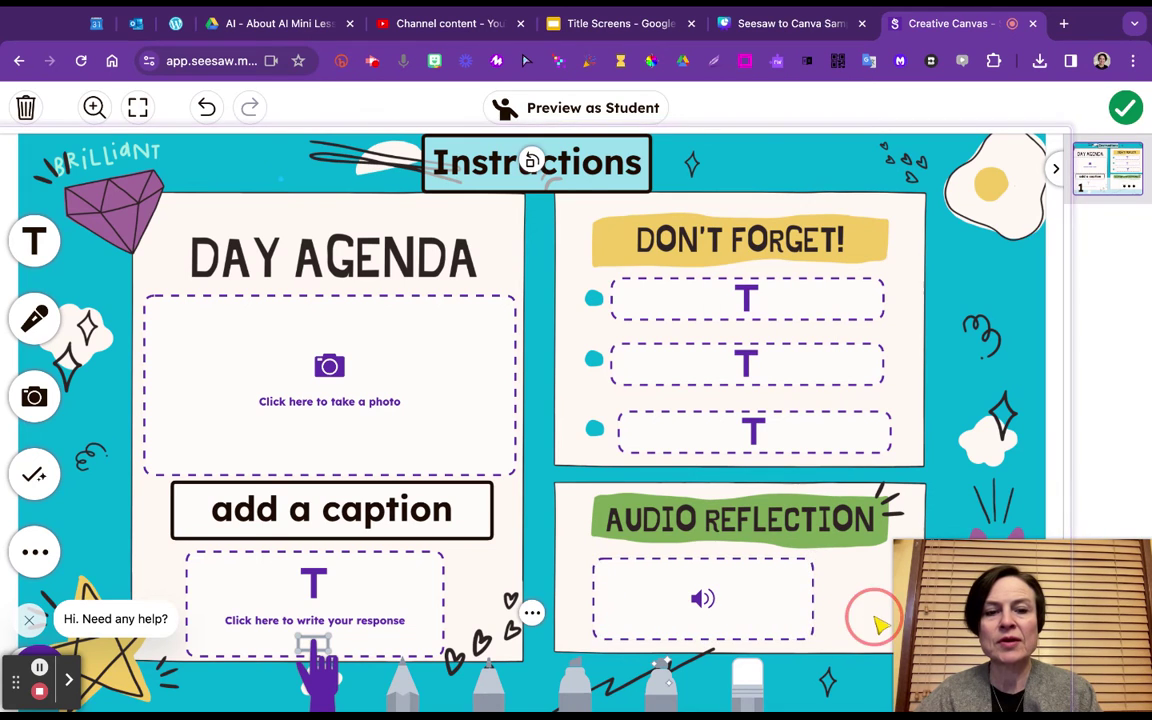
left_click(764, 622)
left_click(797, 622)
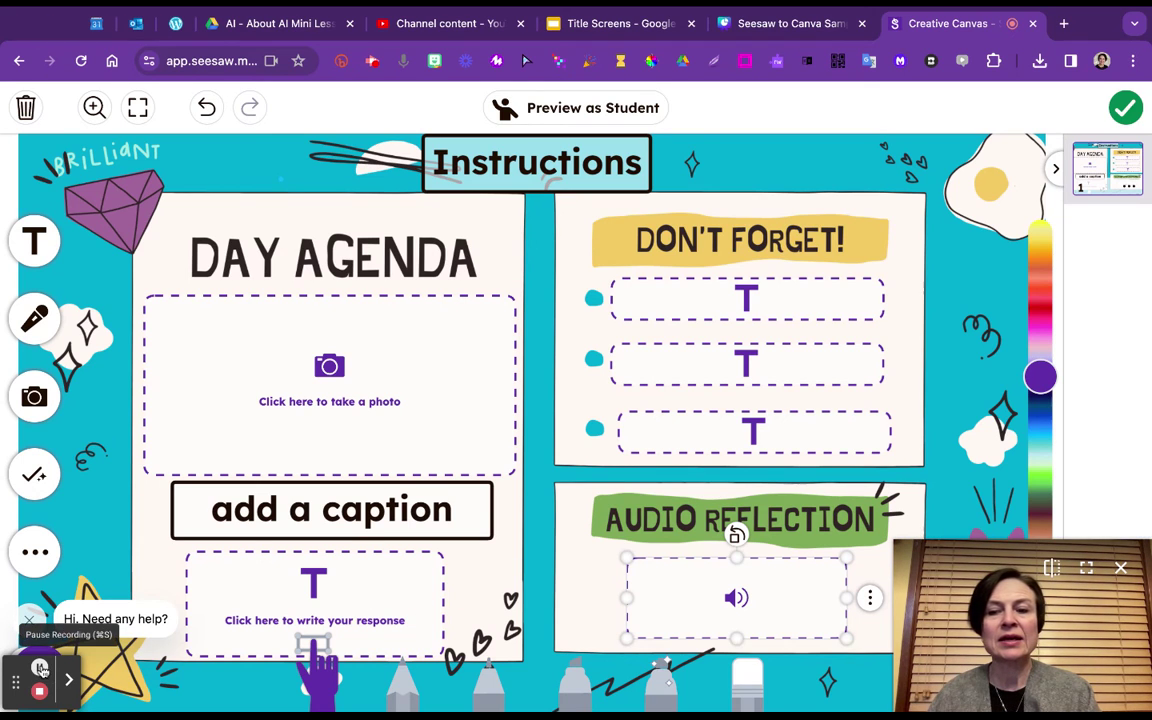
Add a second page, copy the Day Agenda design from Canva, and paste it onto that blank page in Seesaw
left_click_drag(1000, 620, 907, 443)
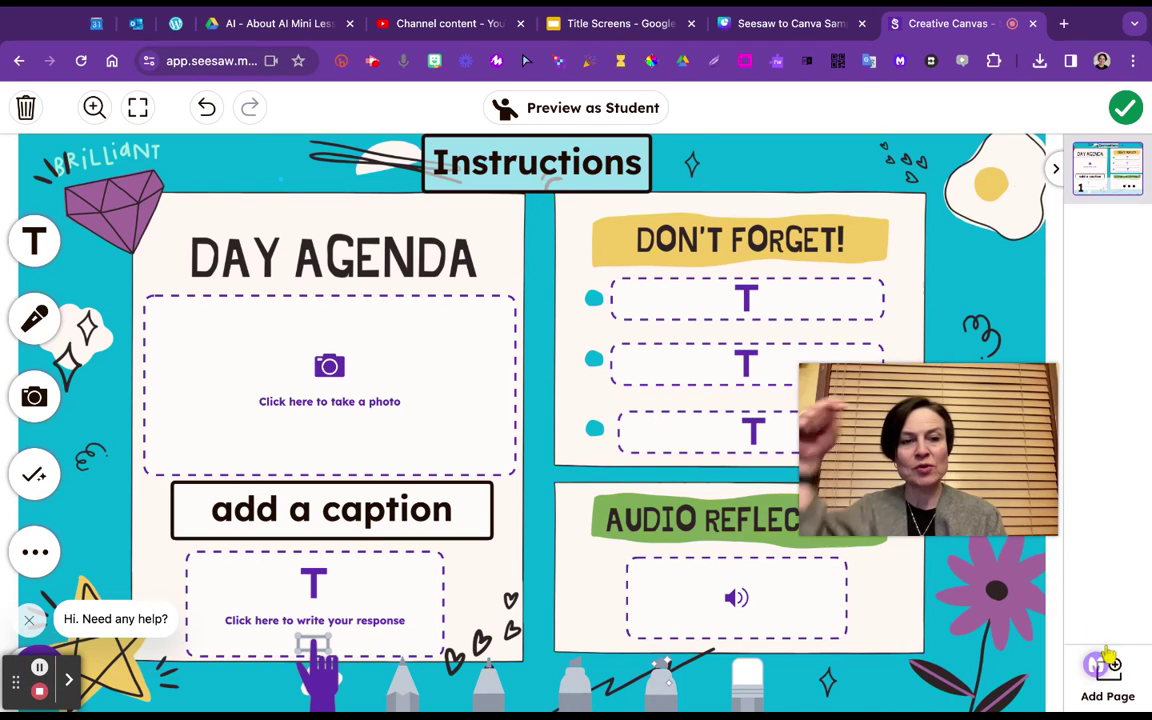
left_click(1108, 668)
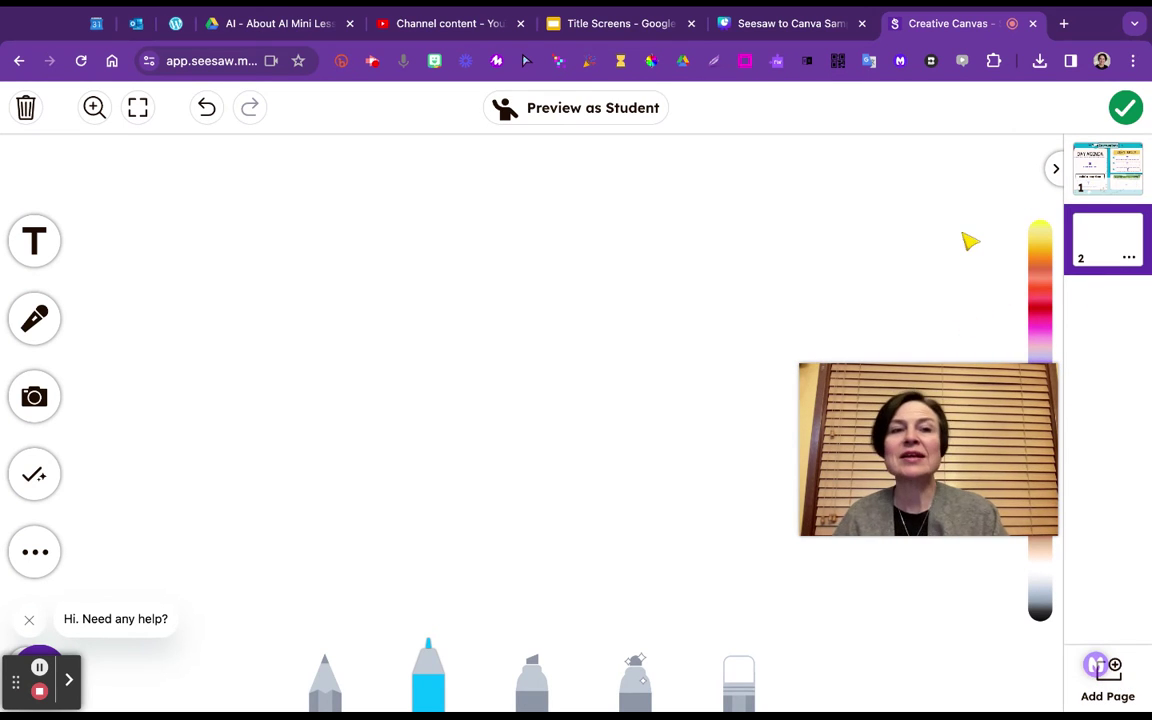
left_click(775, 27)
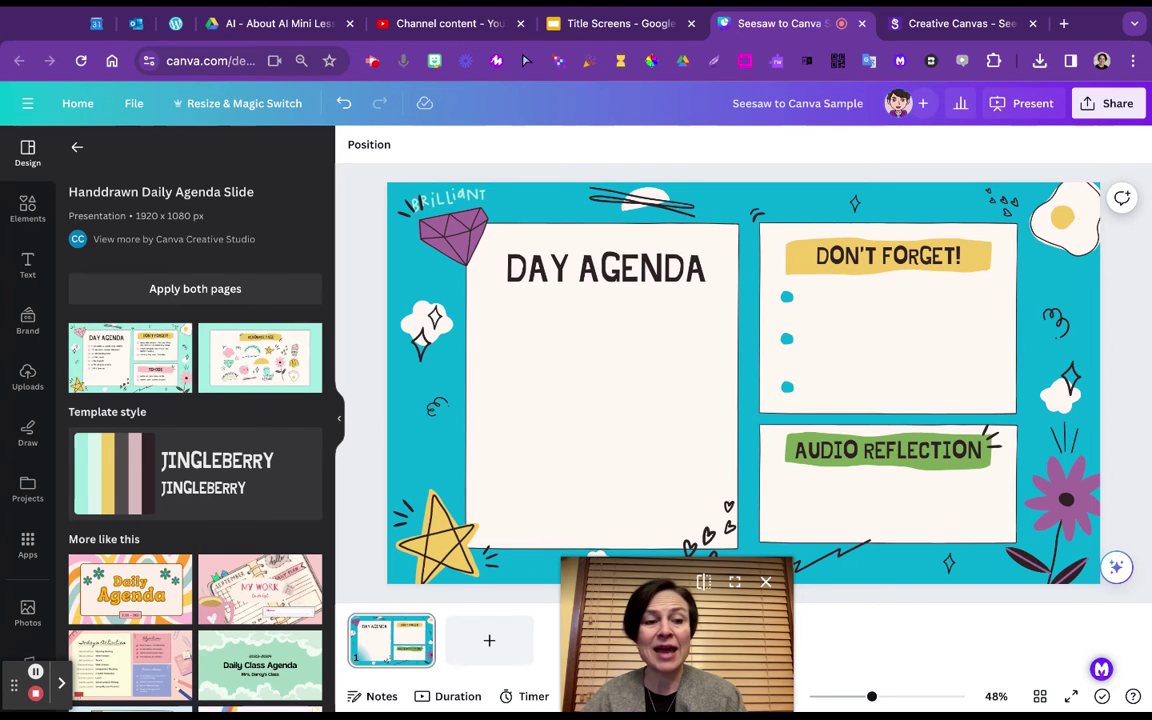
left_click(947, 24)
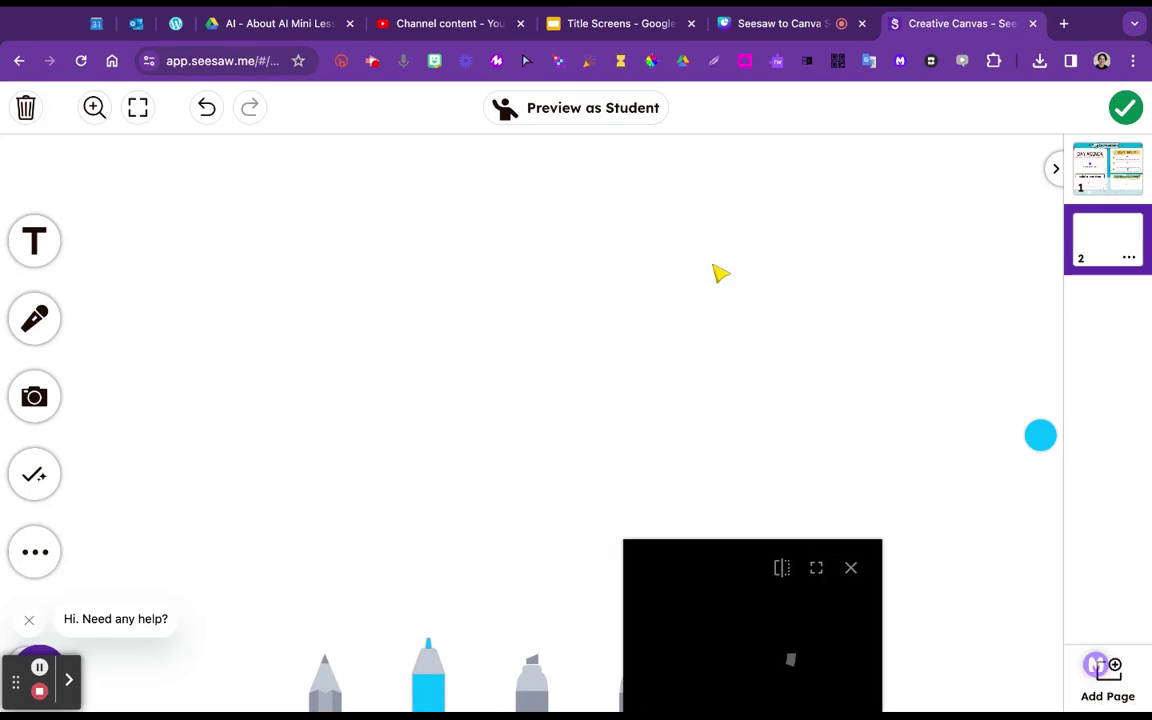
key("super+v")
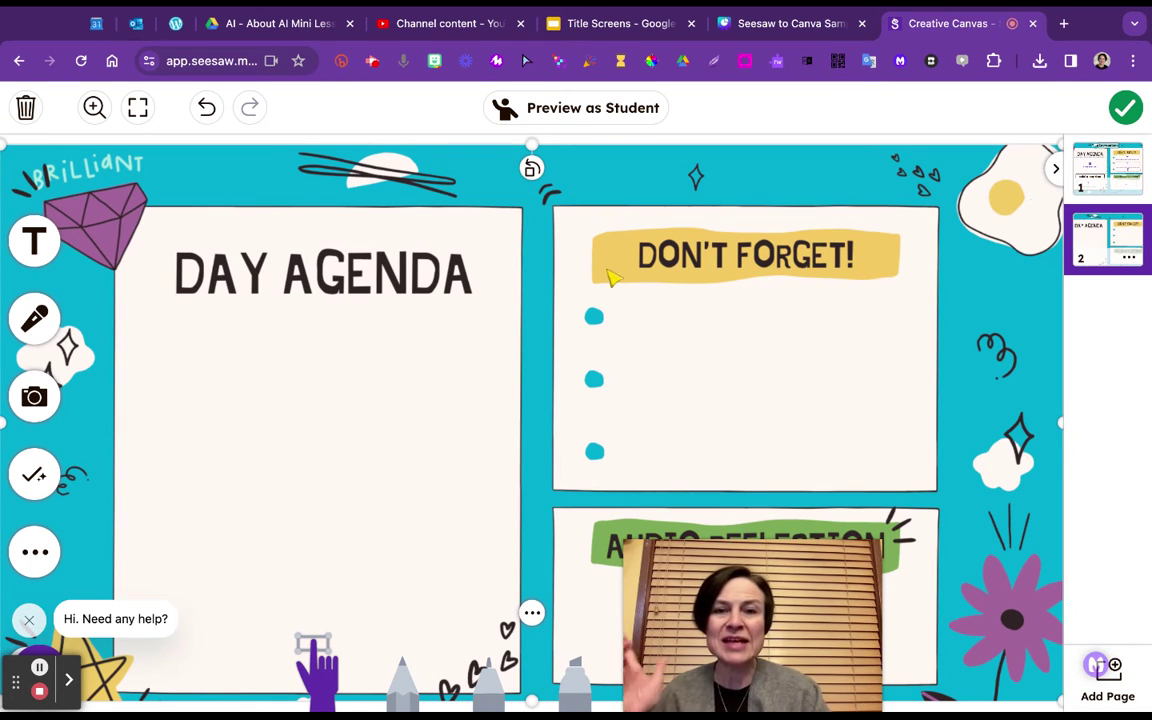
mouse_move(605, 264)
left_mouse_down()
mouse_move(581, 260)
mouse_move(618, 262)
left_mouse_up()
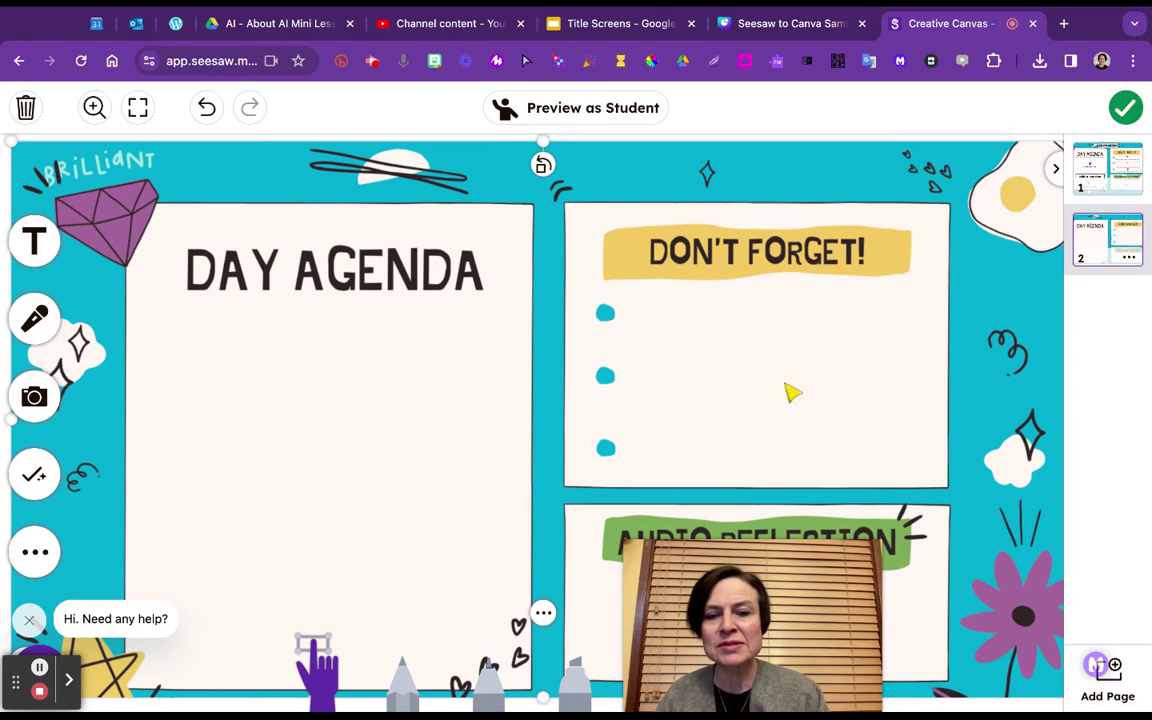
Lock the pasted Day Agenda image on page 2 with Lock All
left_click(541, 610)
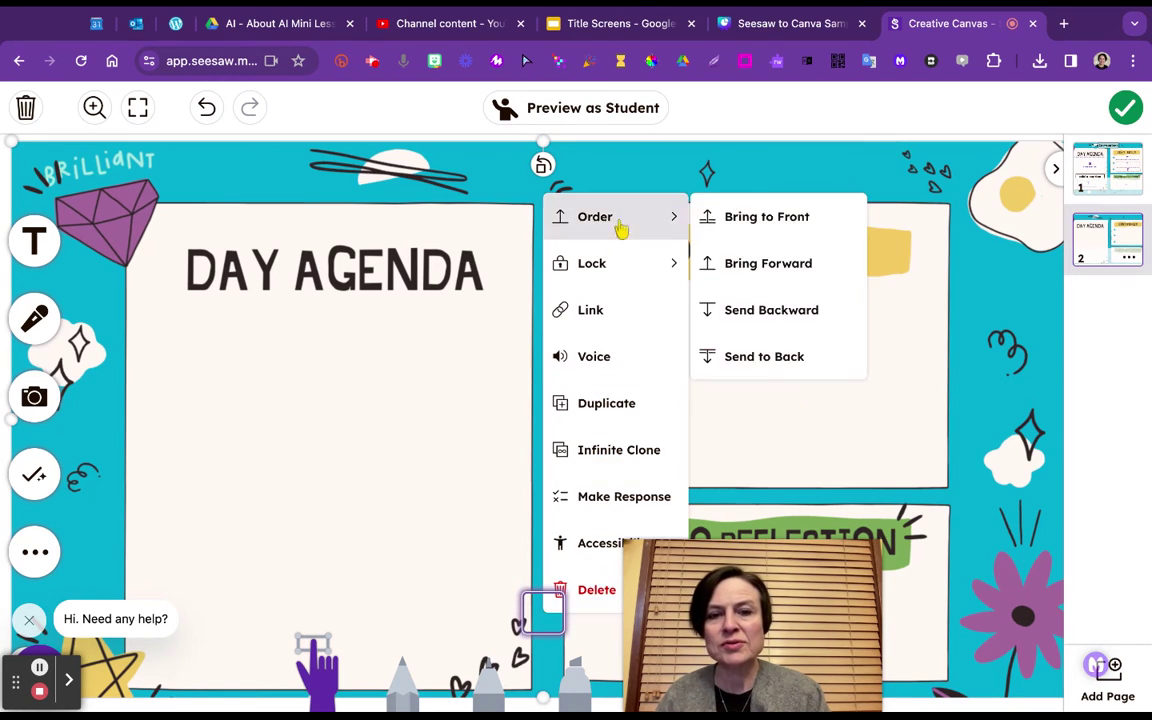
mouse_move(624, 272)
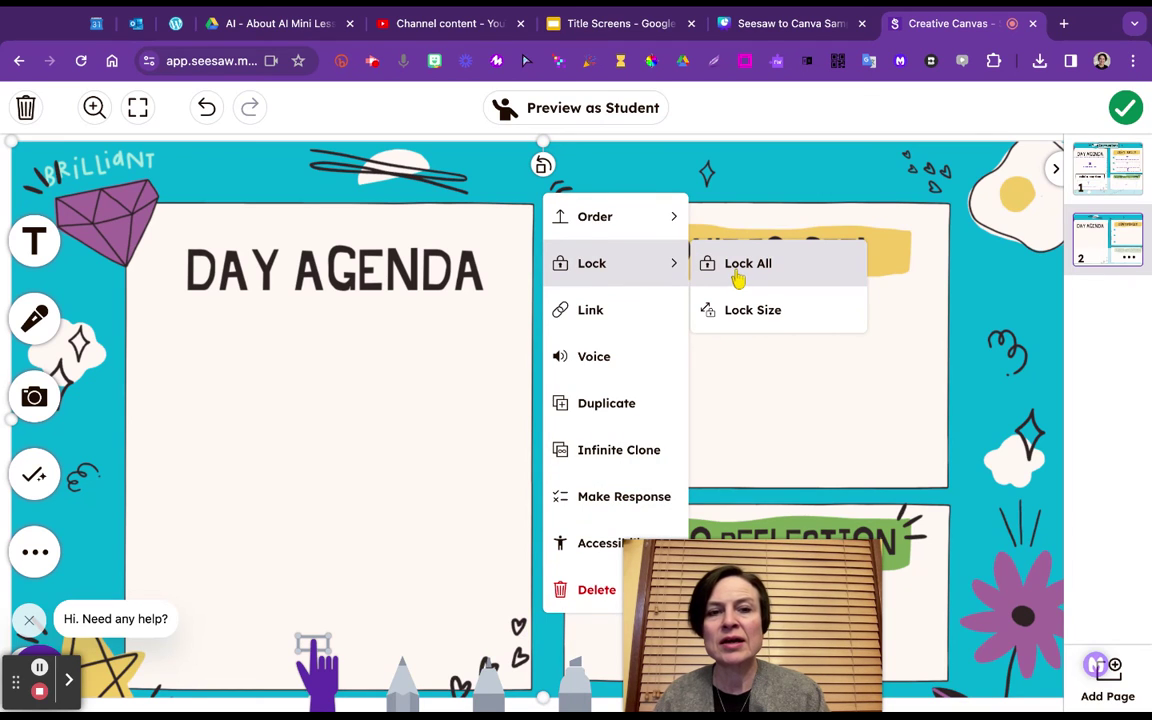
left_click(743, 284)
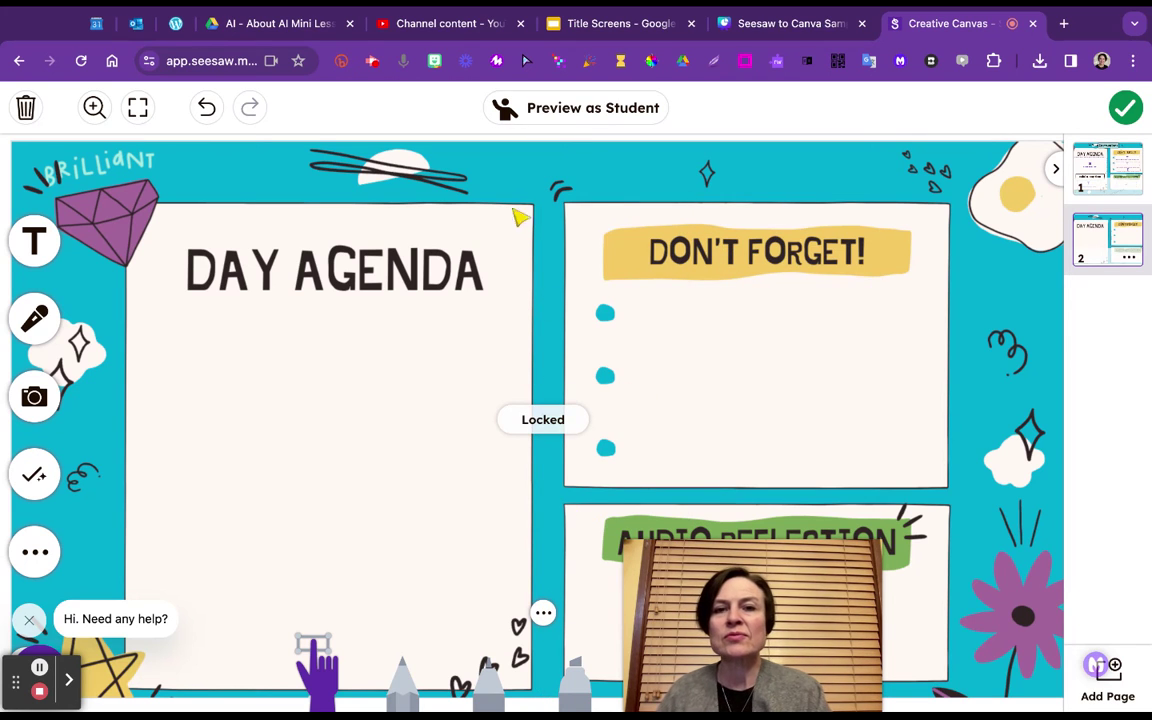
left_click(560, 185)
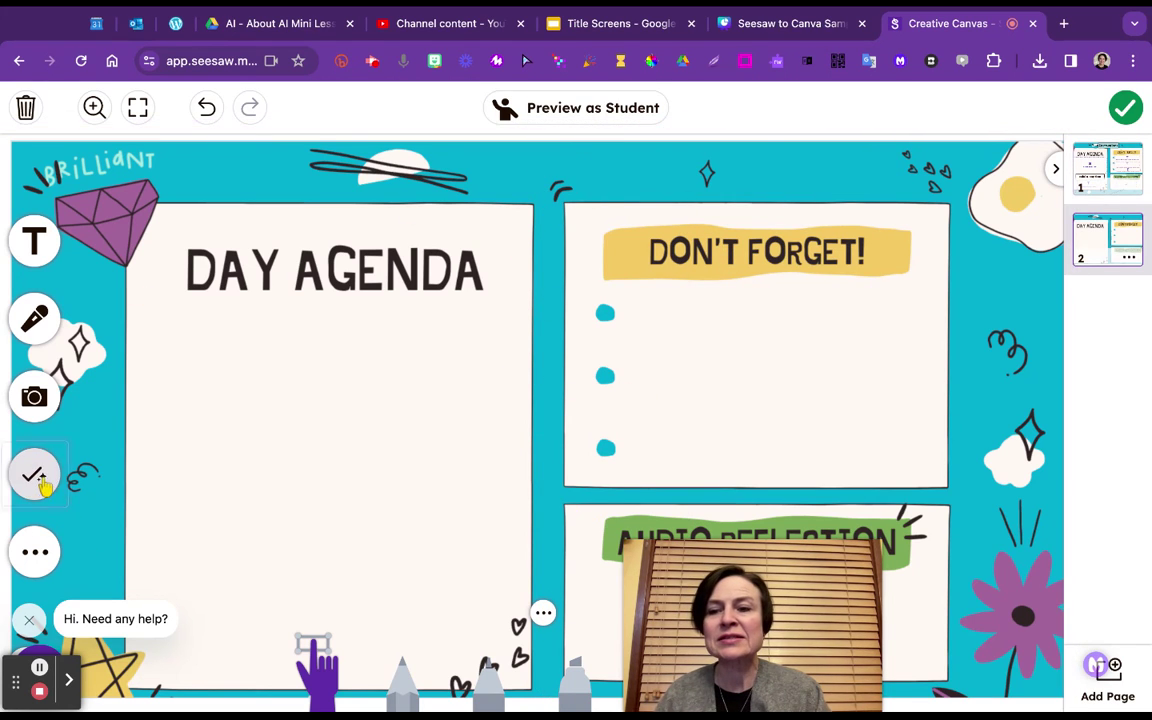
Start a Multiple Choice question on page 2 with the question text "Sky colour?"
left_click(44, 485)
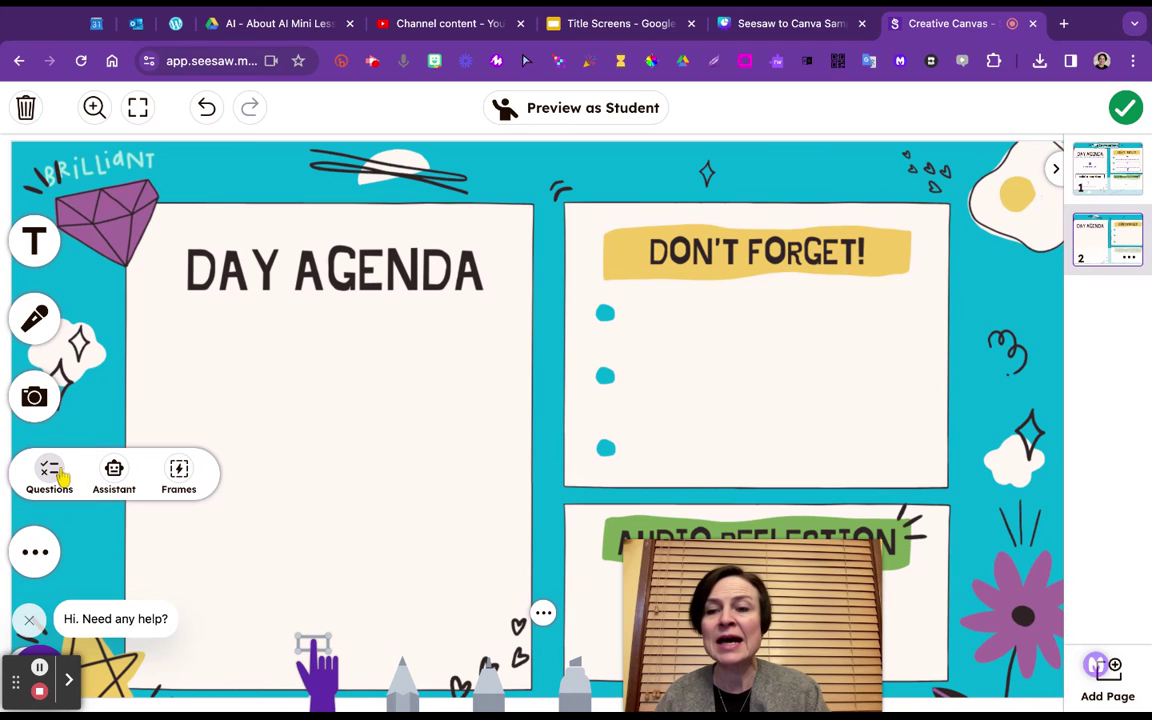
left_click(50, 475)
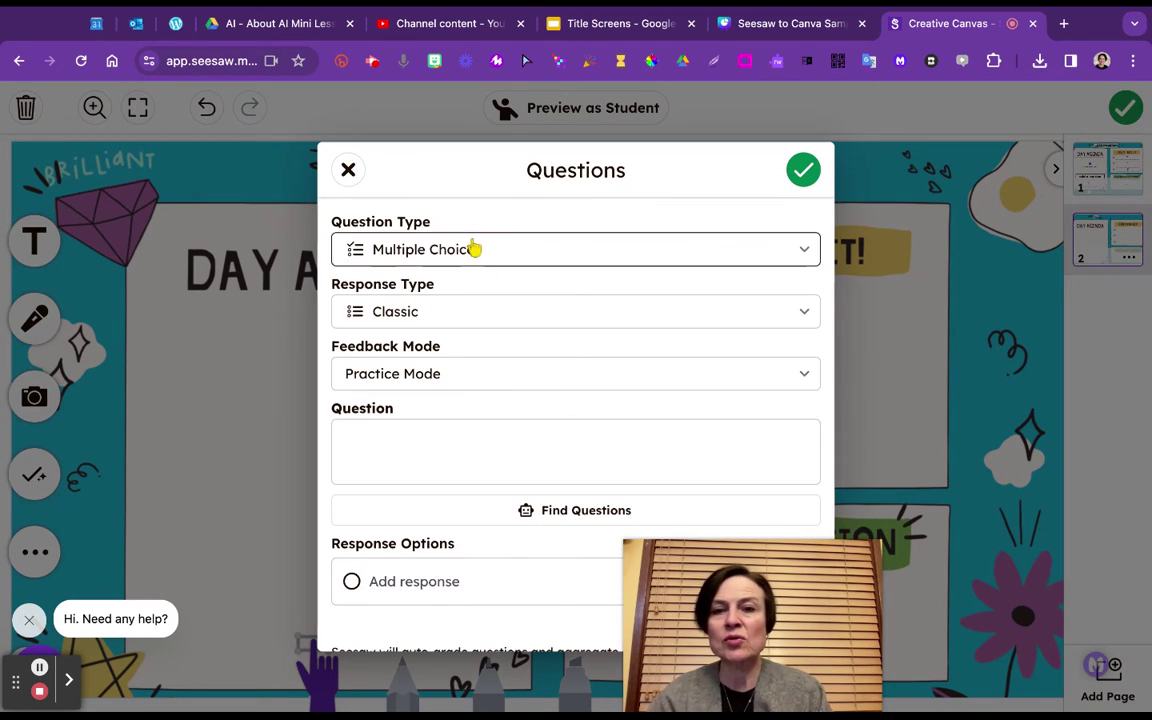
left_click(391, 439)
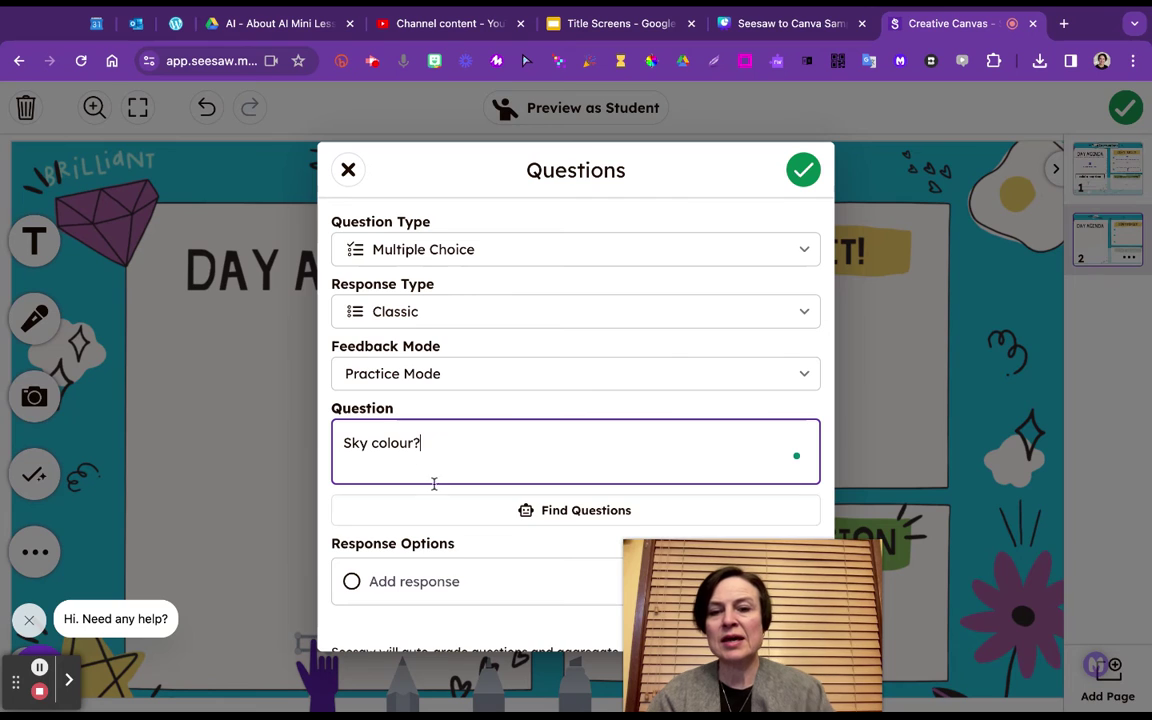
Add the response options "Blue", "pink" and "yellow", and insert the question with Blue marked as the correct answer
left_click(440, 582)
type("Blue")
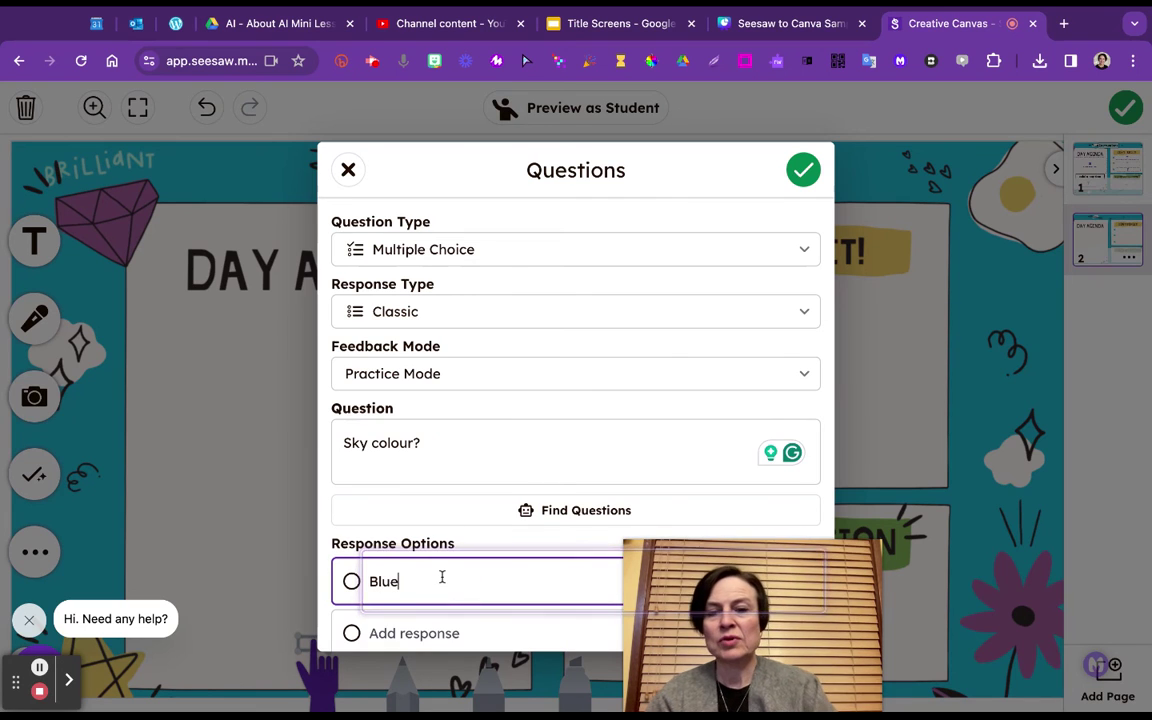
left_click(461, 633)
type("pink")
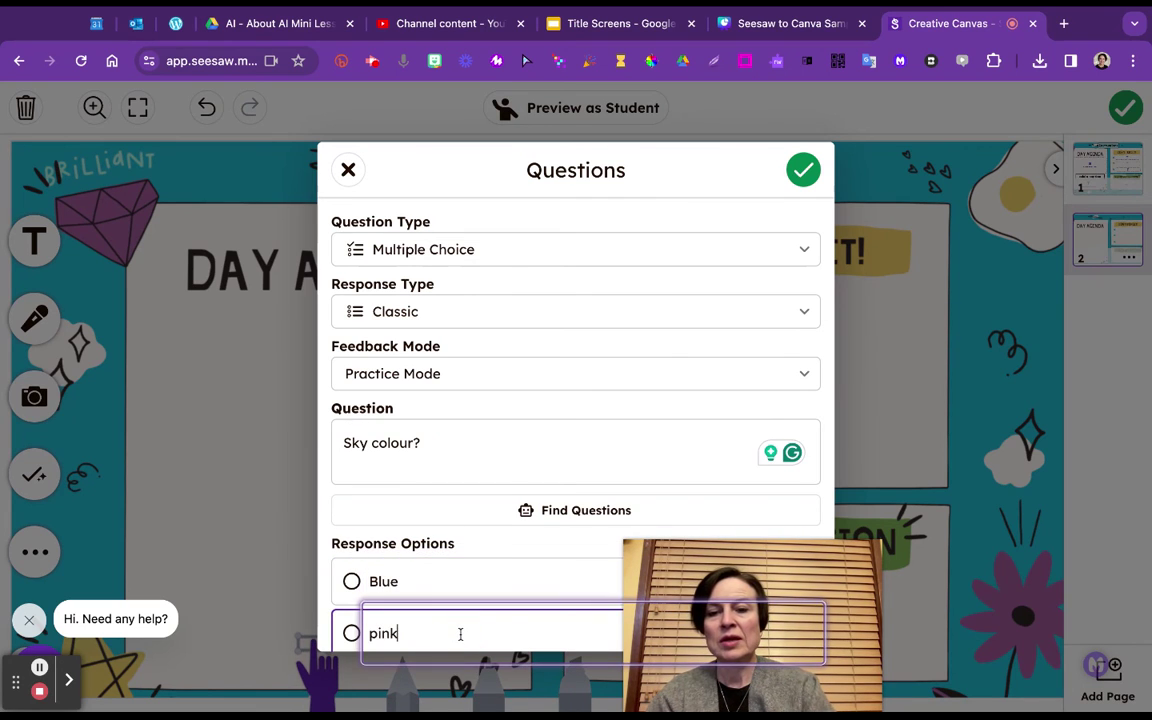
scroll(512, 514, "down", 3)
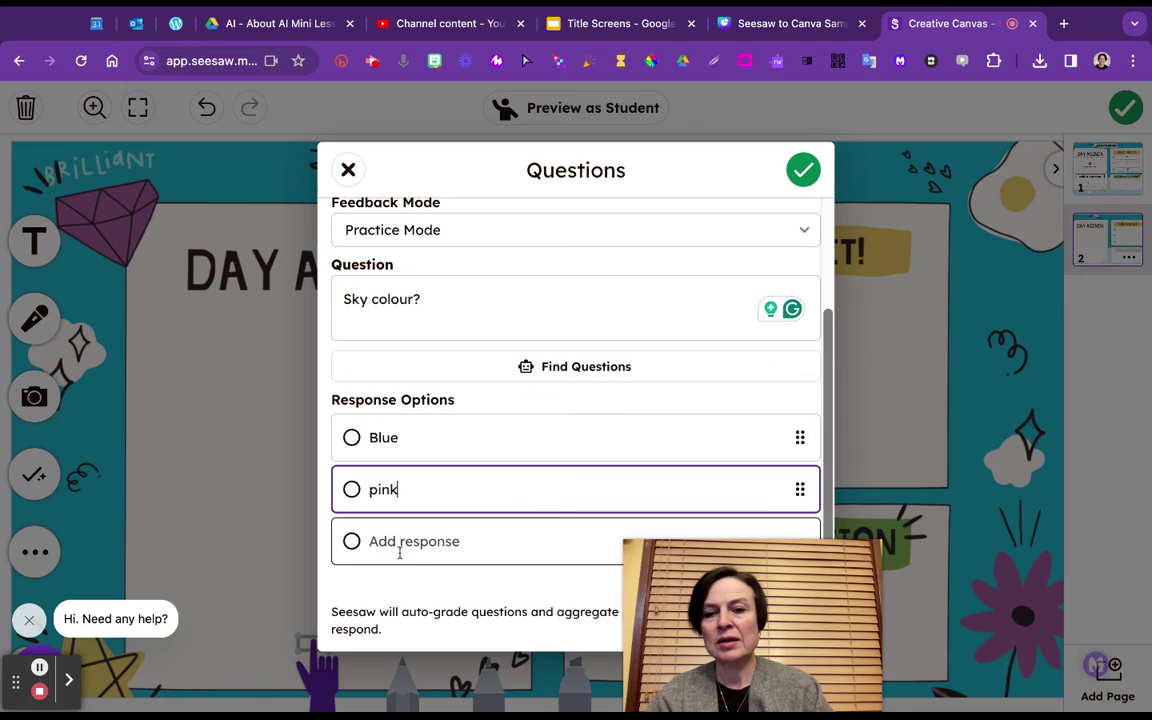
left_click(400, 541)
type("yellow")
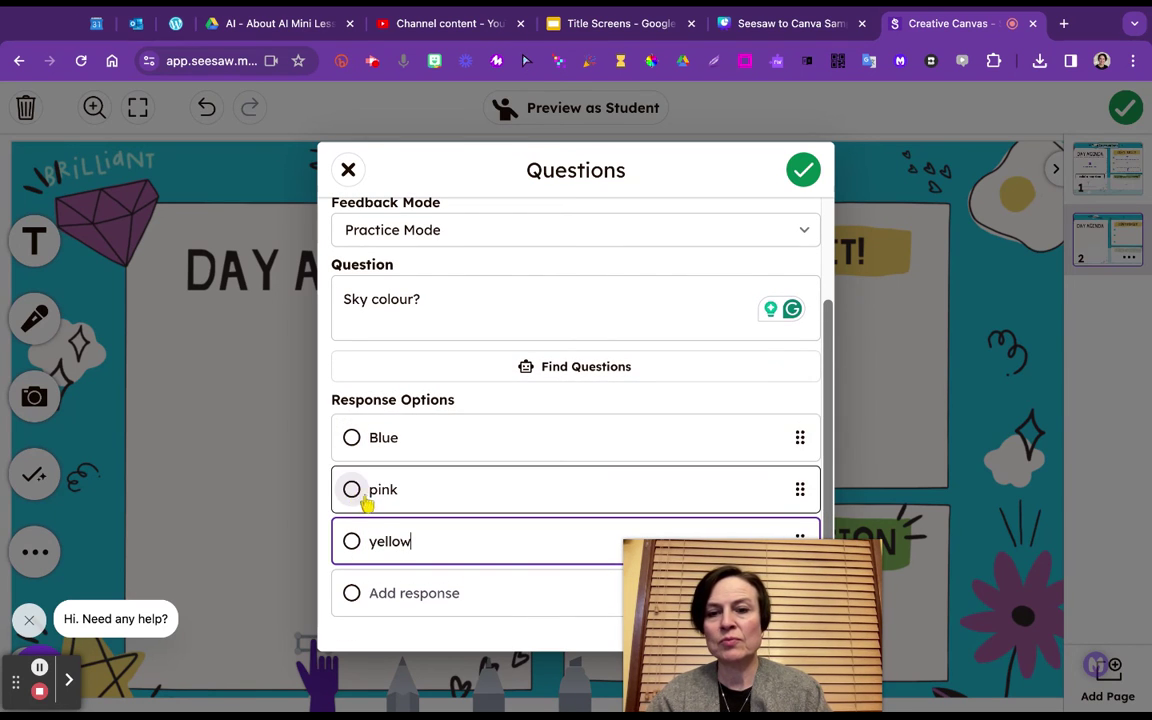
left_click(352, 438)
left_click(803, 170)
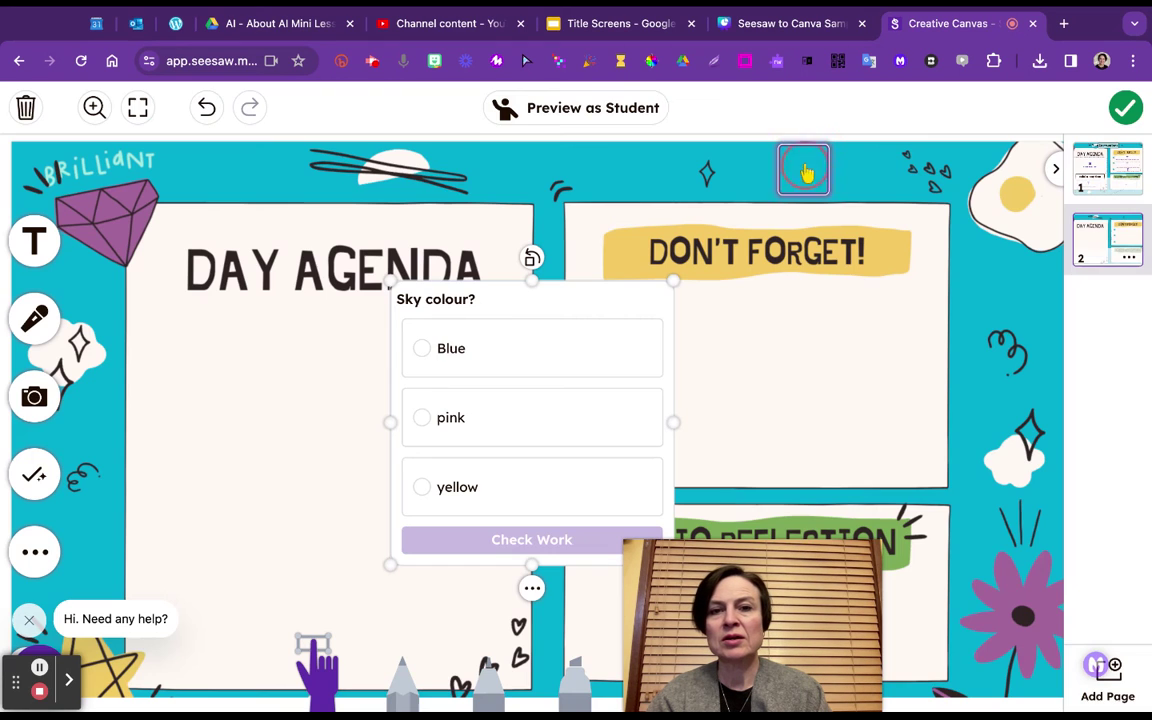
Move the Sky colour question beneath the Day Agenda heading and enlarge it to fill that box
left_click_drag(614, 325, 382, 347)
left_click_drag(441, 592, 503, 656)
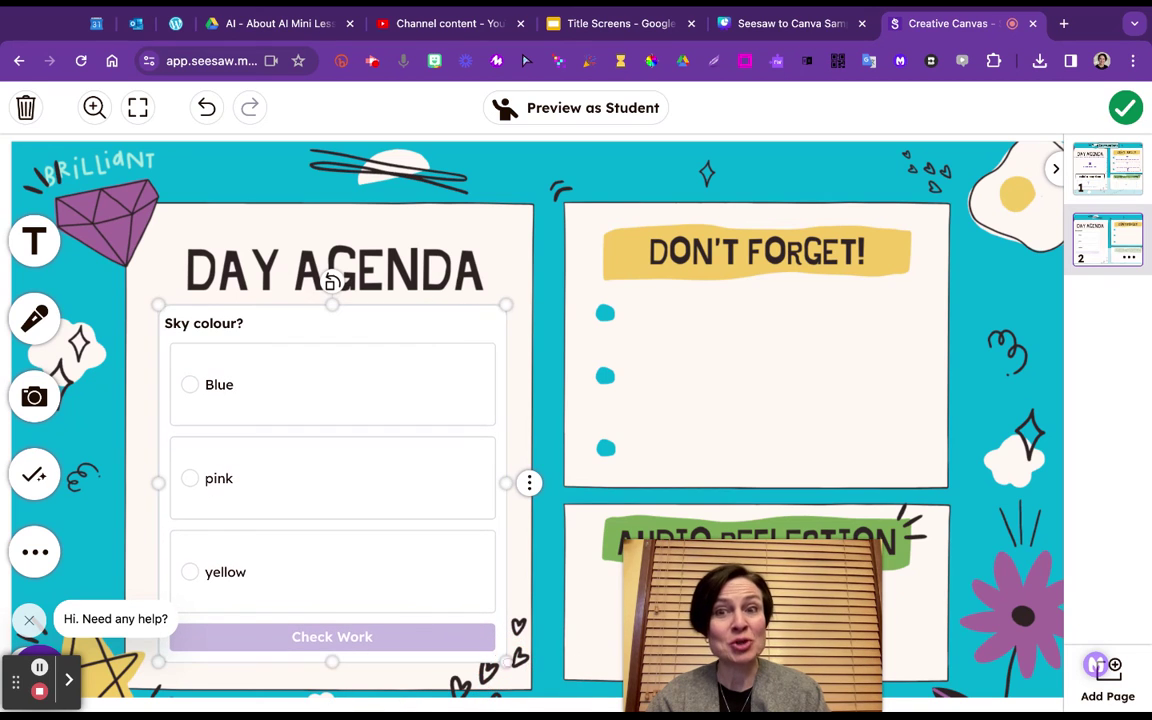